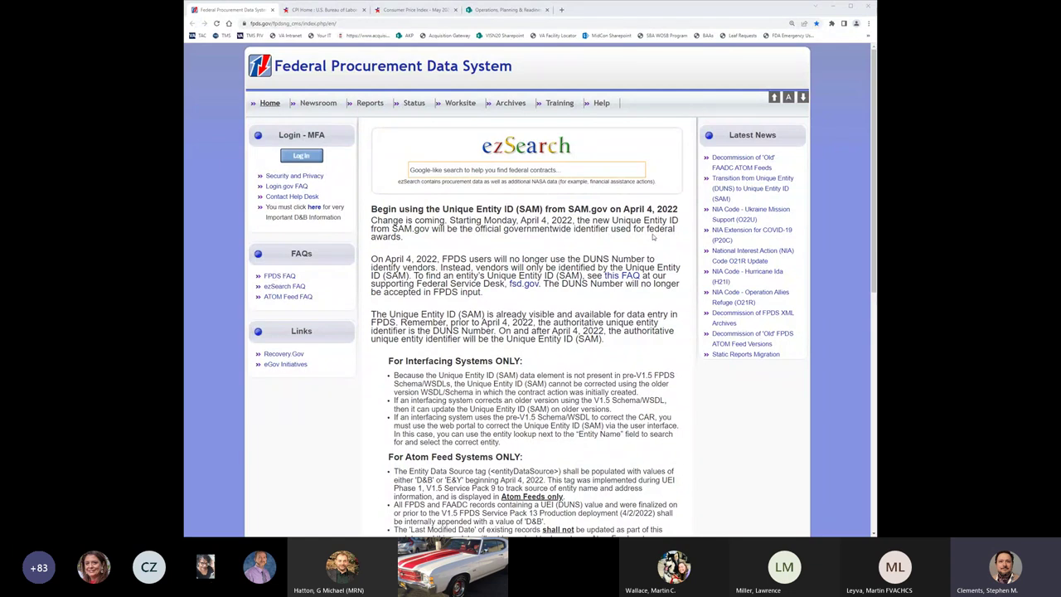
- Search federal contract records in ezSearch for "stryker" and narrow the results to the Department of Veterans Affairs
{"action": "left_click", "coordinate": [595, 165]}
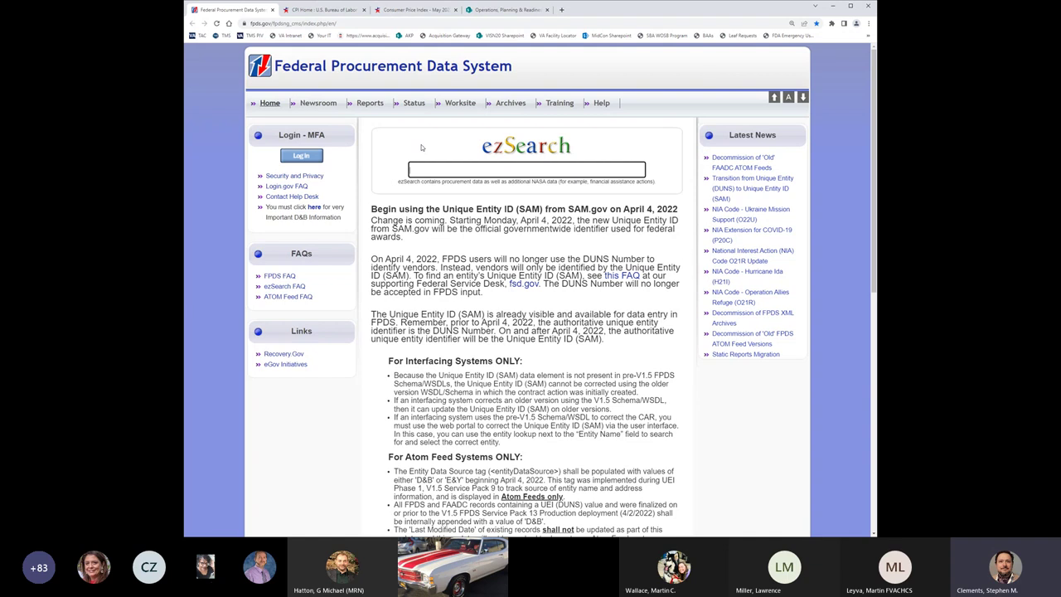
{"action": "type", "text": "sf"}
{"action": "type", "text": "ryker"}
{"action": "key", "text": "ctrl+a"}
{"action": "key", "text": "Return"}
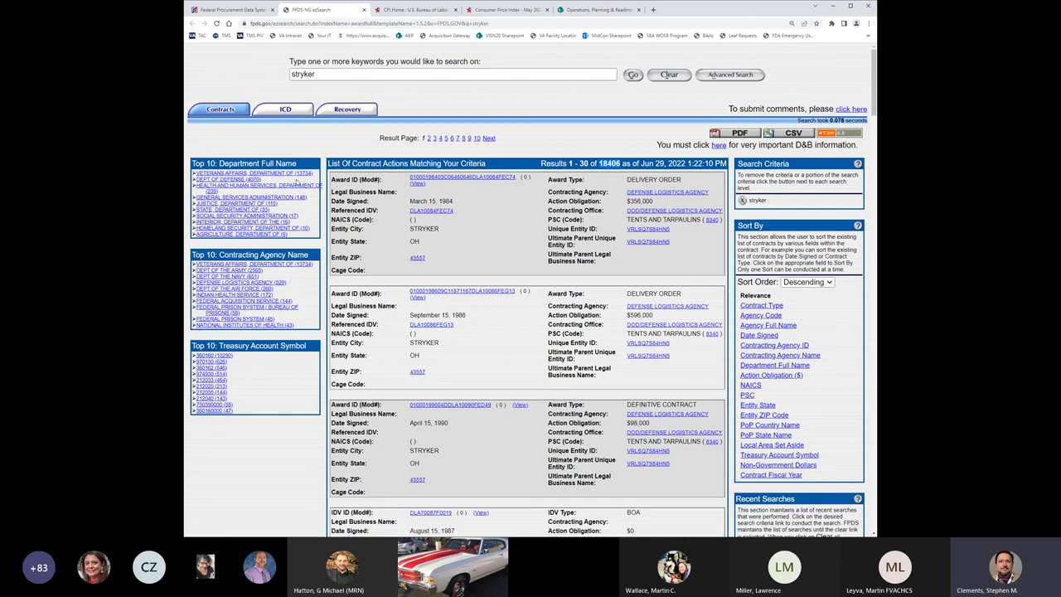
{"action": "left_click", "coordinate": [294, 174]}
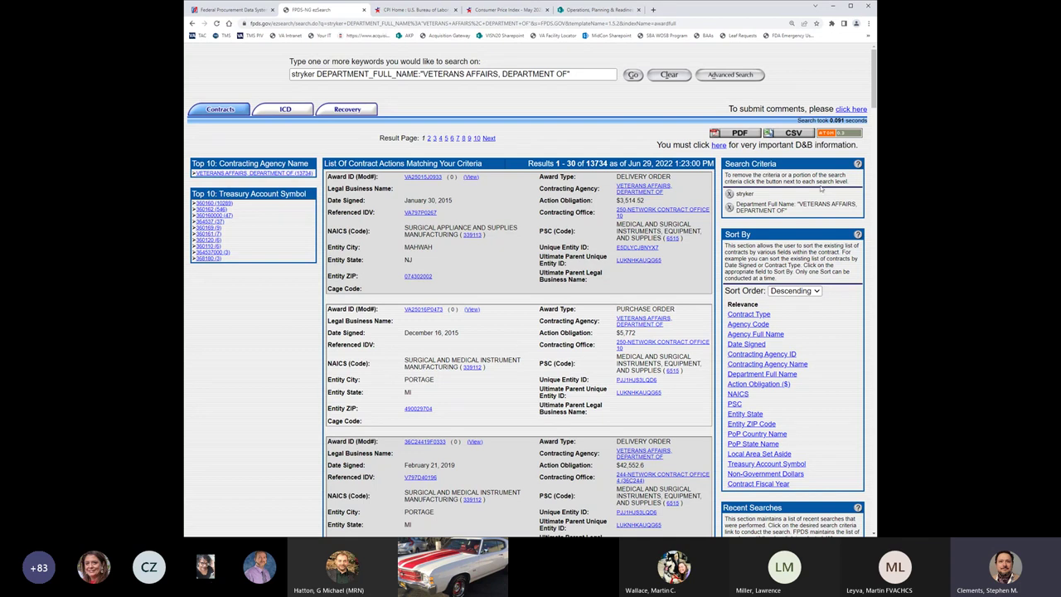
- Export the filtered contract results as a CSV file named SearchResults on the Desktop and open it in Excel
{"action": "left_click", "coordinate": [787, 135]}
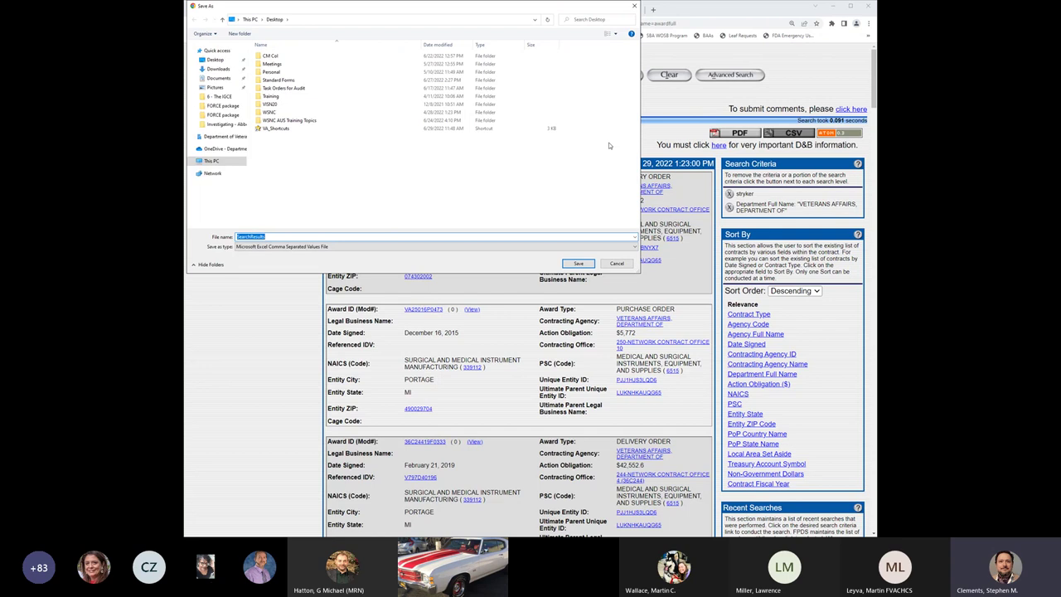
{"action": "left_click", "coordinate": [578, 264]}
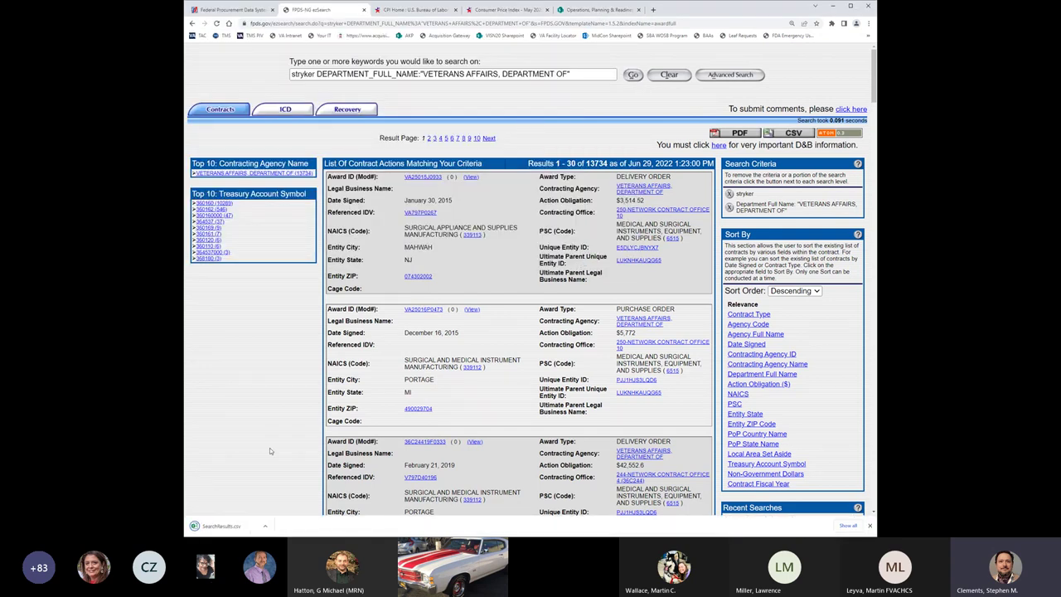
{"action": "right_click", "coordinate": [236, 528]}
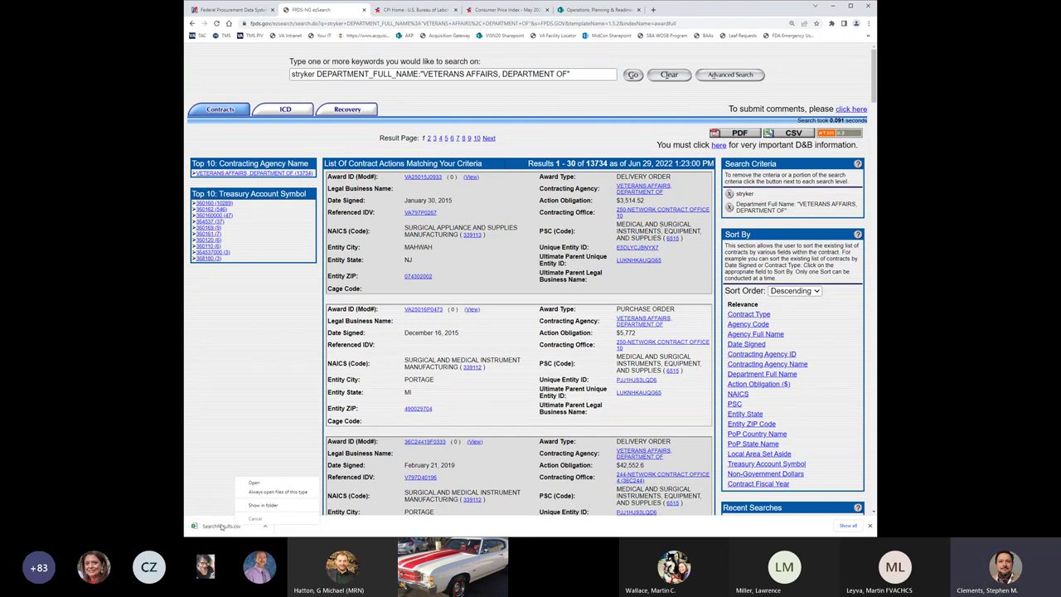
{"action": "left_click", "coordinate": [253, 484]}
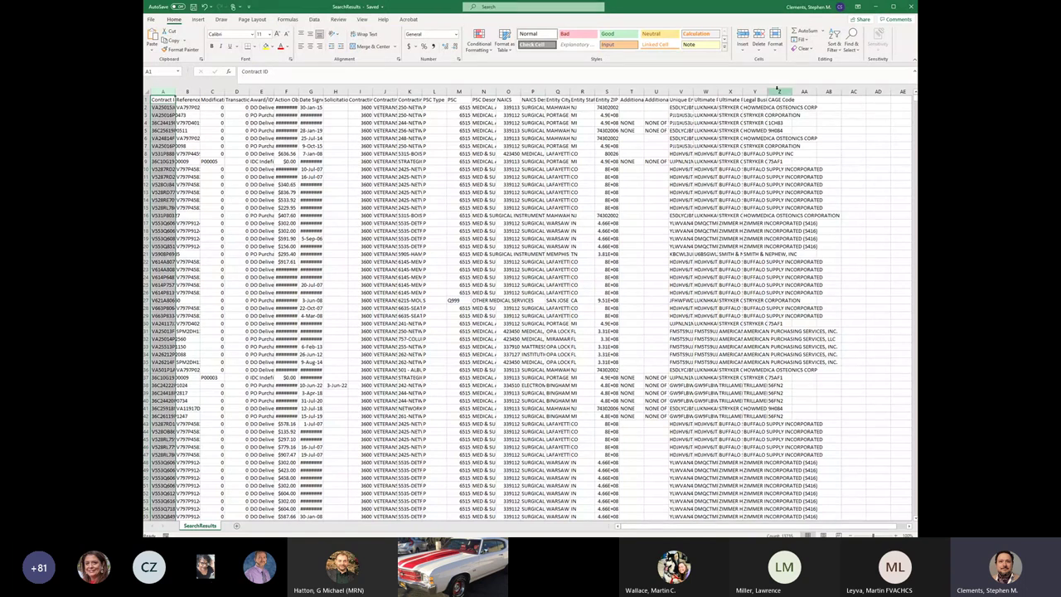
- Fit the widths of columns A through Z to their contents and center their text horizontally
{"action": "left_click", "coordinate": [777, 91], "text": "shift"}
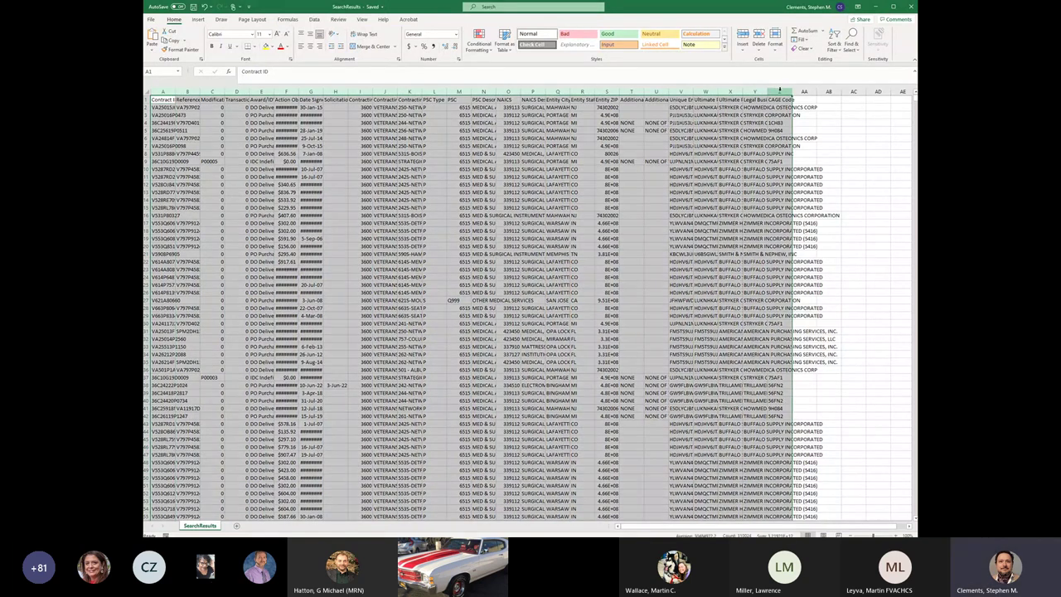
{"action": "double_click", "coordinate": [766, 88]}
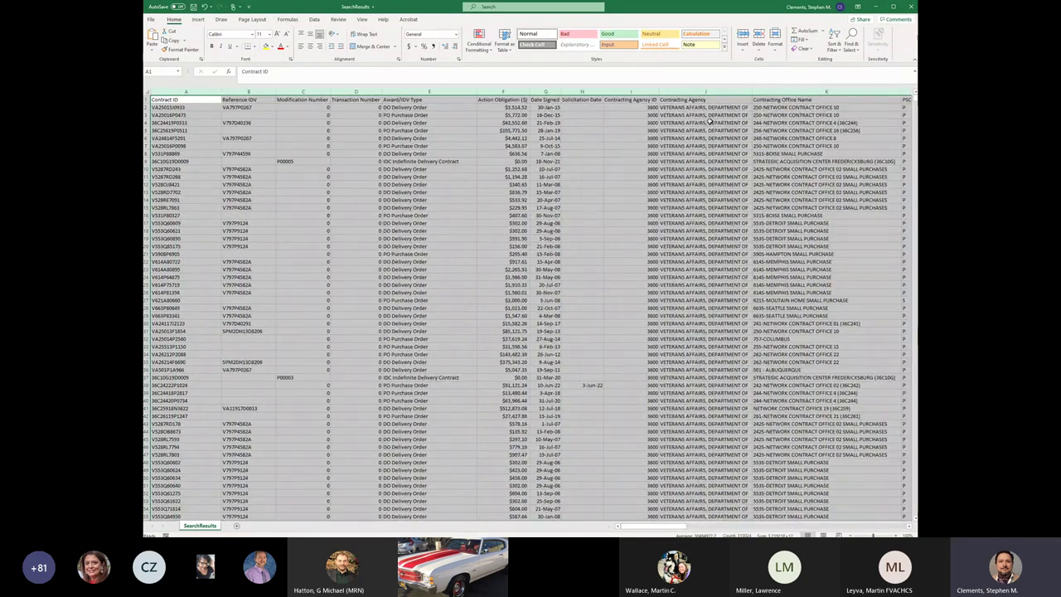
{"action": "left_click", "coordinate": [310, 45]}
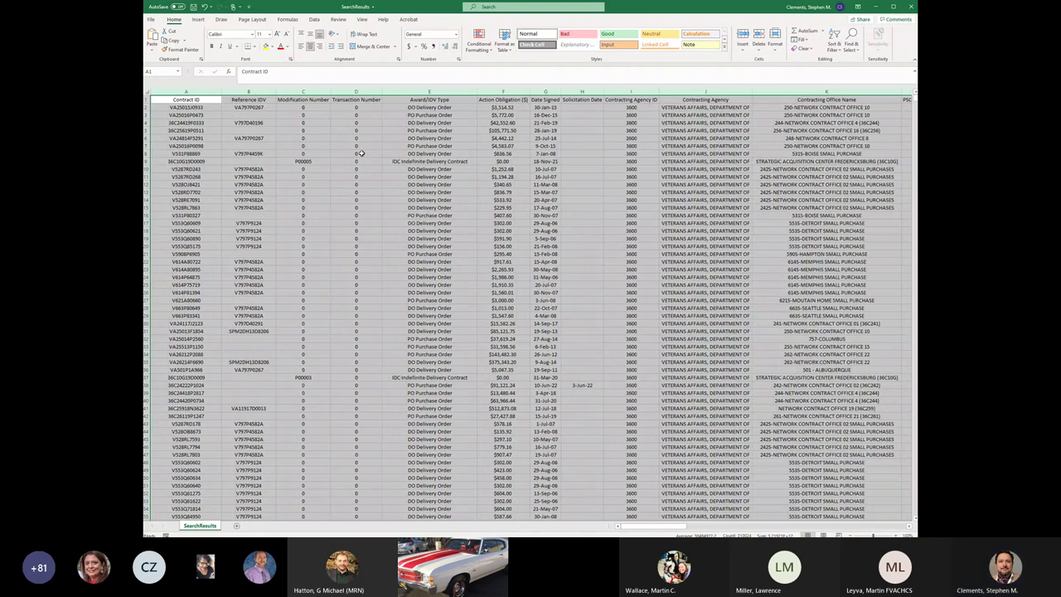
{"action": "left_click", "coordinate": [399, 155]}
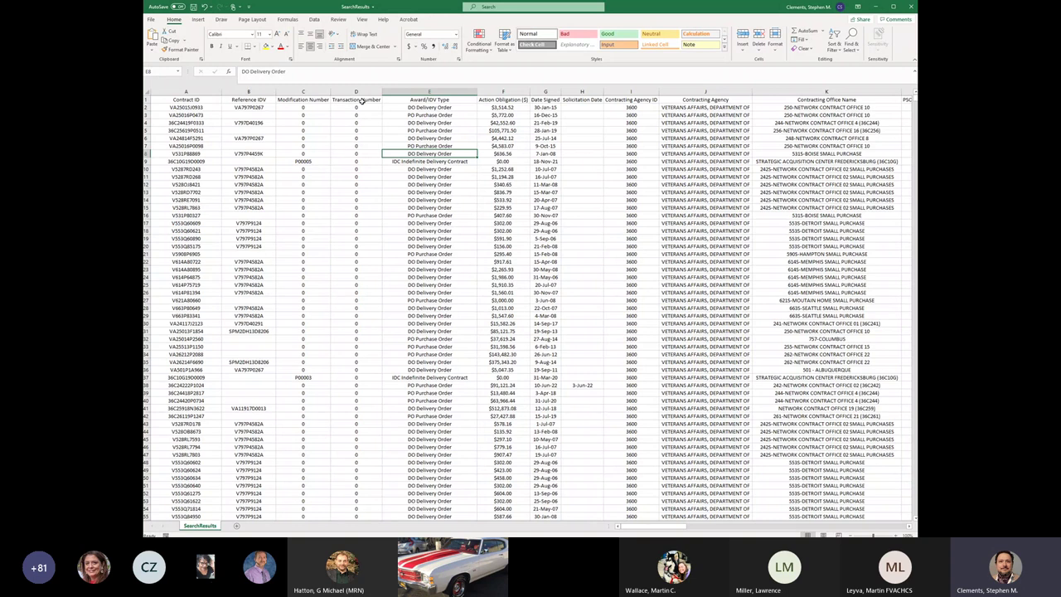
- Delete the Transaction Number and Solicitation Date columns from the sheet
{"action": "left_click", "coordinate": [361, 91]}
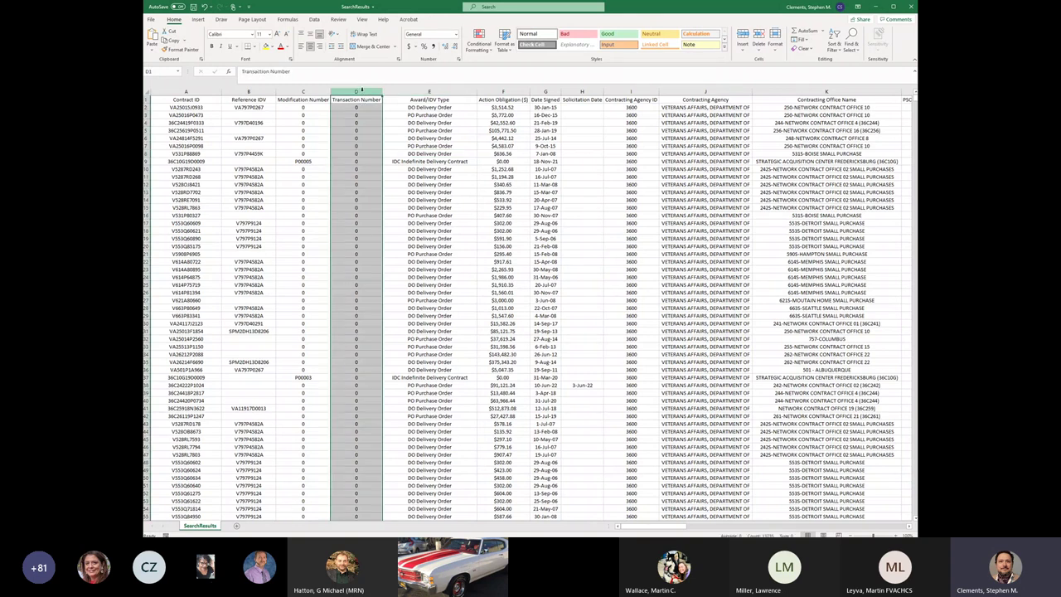
{"action": "right_click", "coordinate": [362, 91]}
{"action": "left_click", "coordinate": [383, 167]}
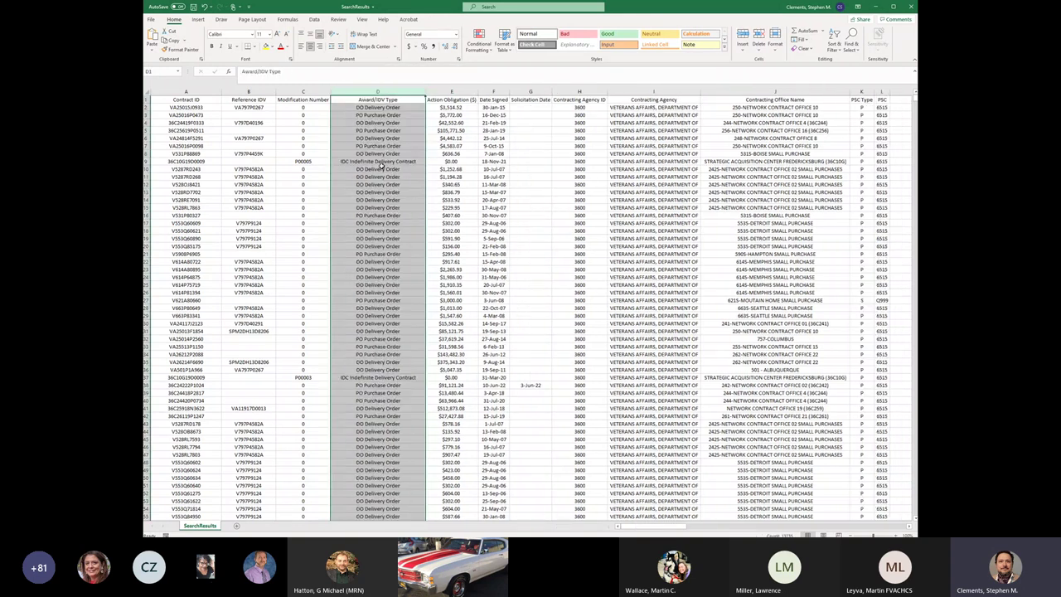
{"action": "right_click", "coordinate": [531, 93]}
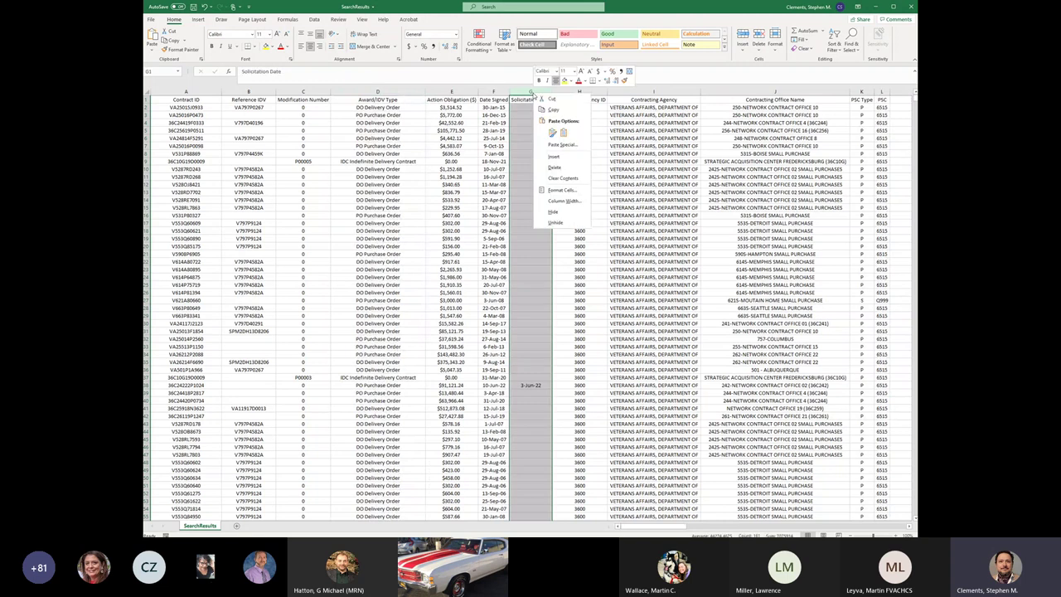
{"action": "left_click", "coordinate": [553, 167]}
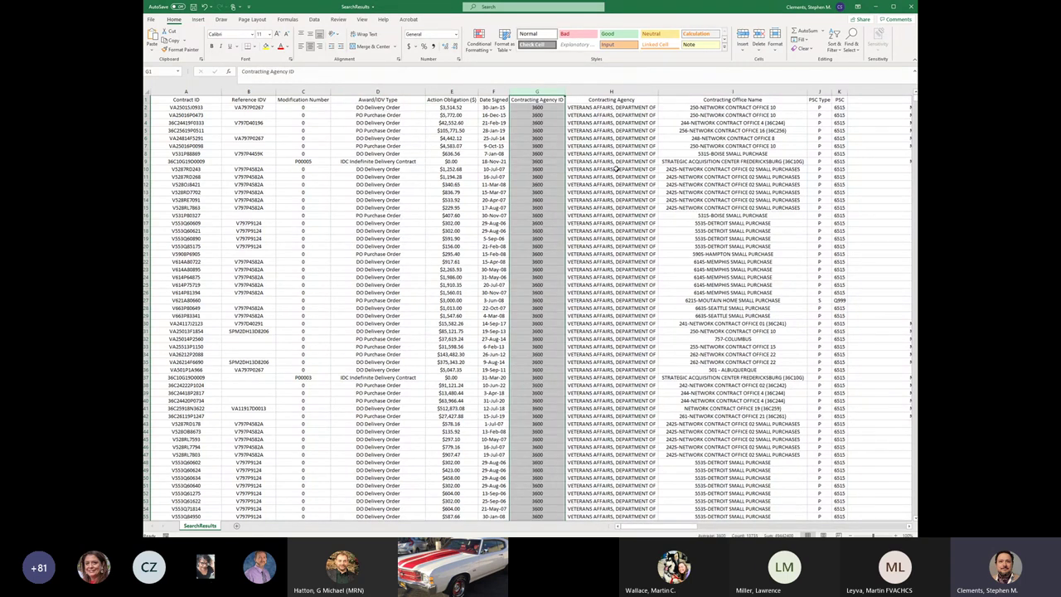
- Delete the Contracting Agency ID and Contracting Agency columns together
{"action": "left_click", "coordinate": [583, 89]}
{"action": "right_click", "coordinate": [580, 170]}
{"action": "left_click", "coordinate": [601, 246]}
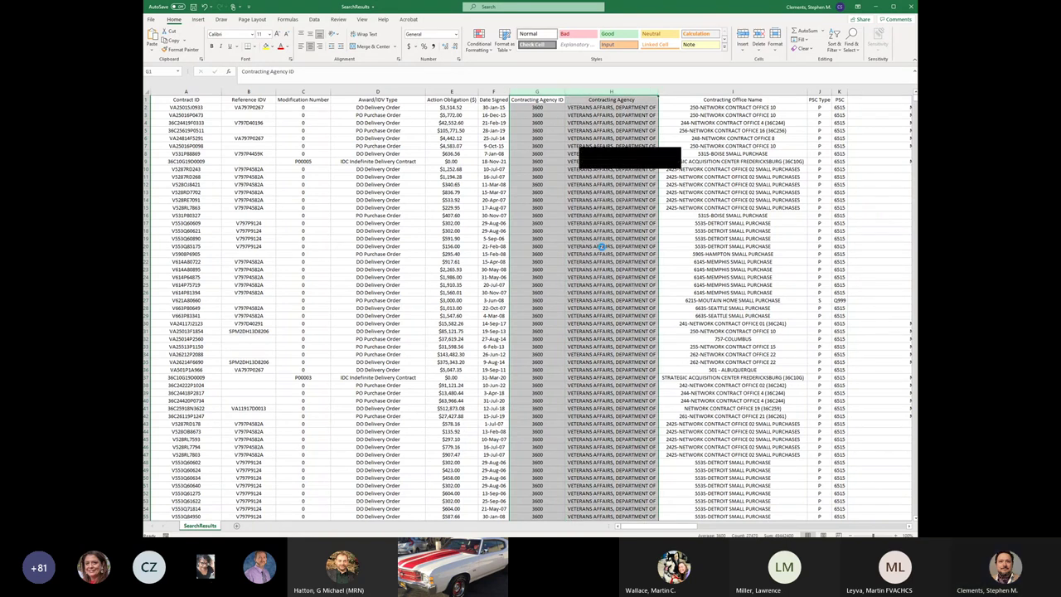
{"action": "left_click", "coordinate": [364, 226]}
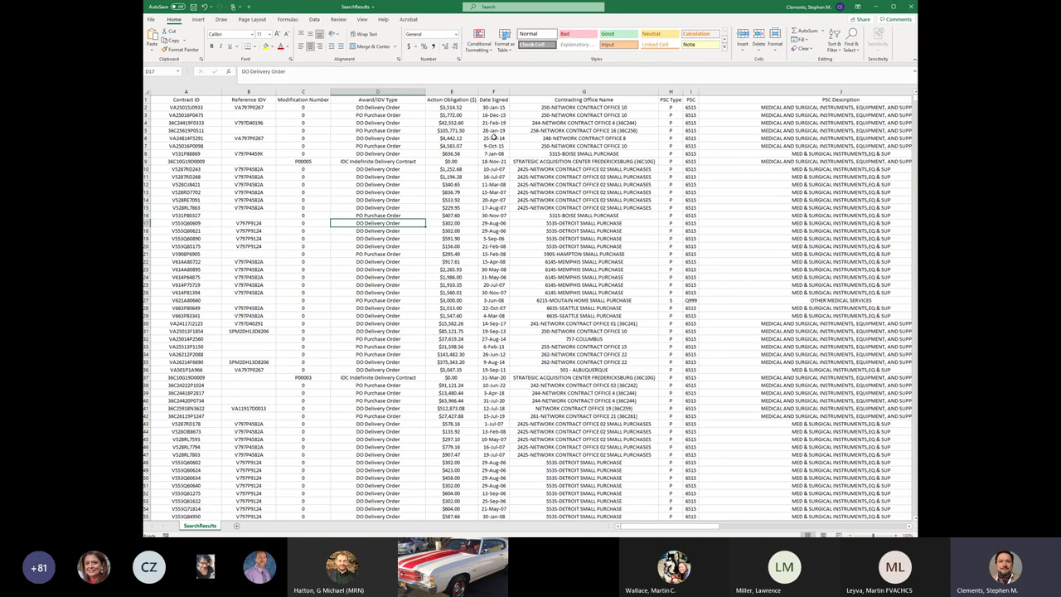
{"action": "left_click", "coordinate": [494, 90]}
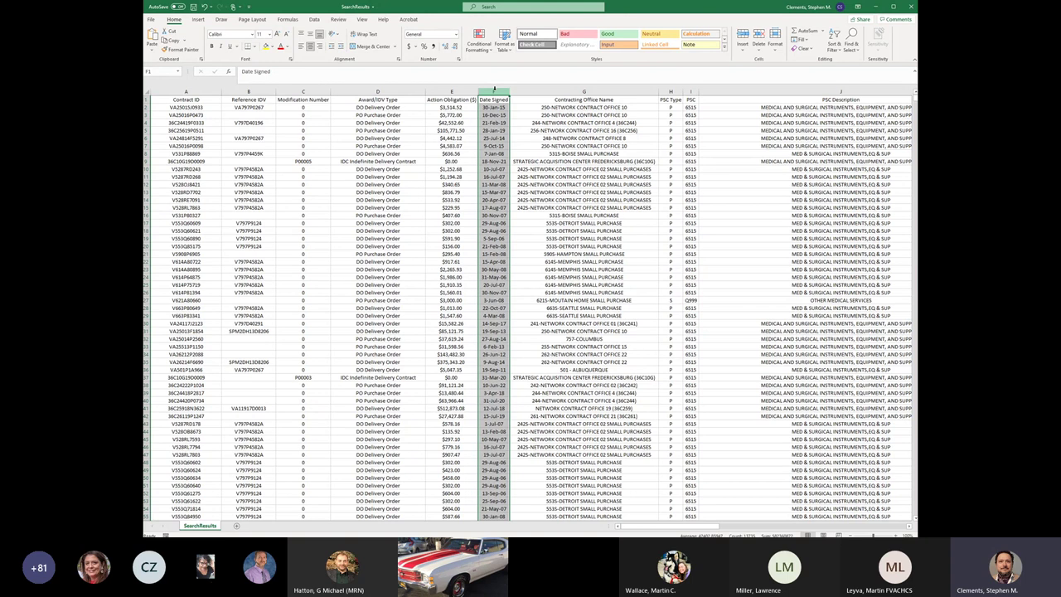
{"action": "left_click", "coordinate": [565, 90]}
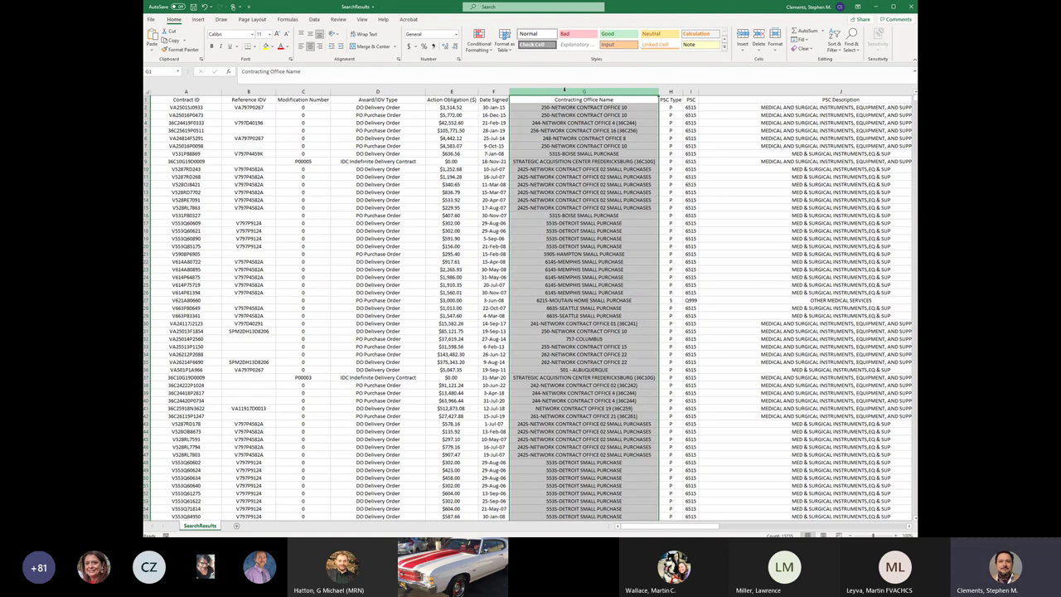
{"action": "left_click", "coordinate": [568, 276]}
{"action": "left_click", "coordinate": [146, 277]}
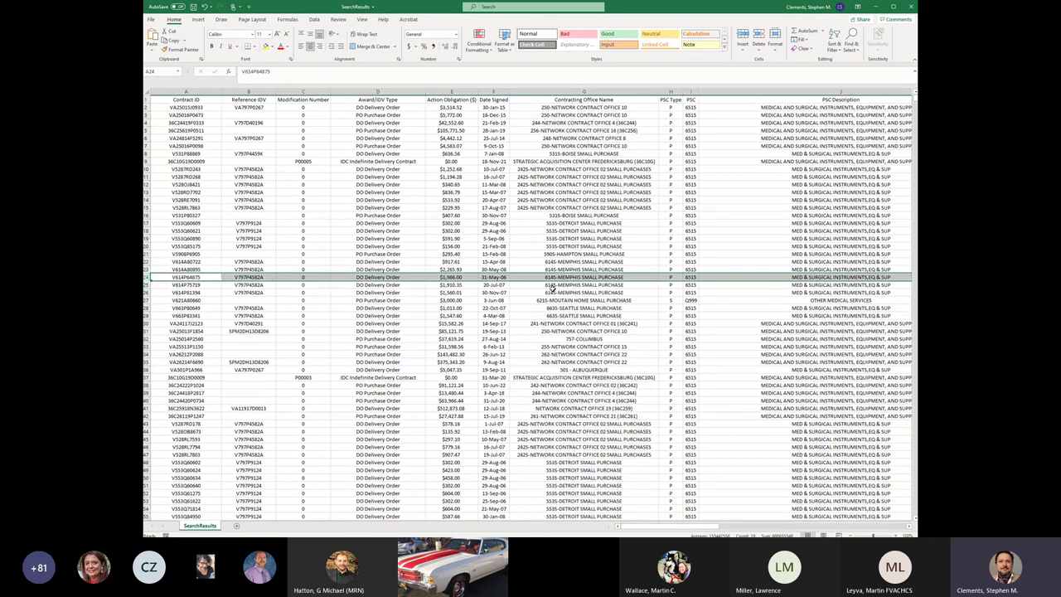
- Sort all records by Date Signed from oldest to newest, keeping each row's data together
{"action": "left_click", "coordinate": [487, 91]}
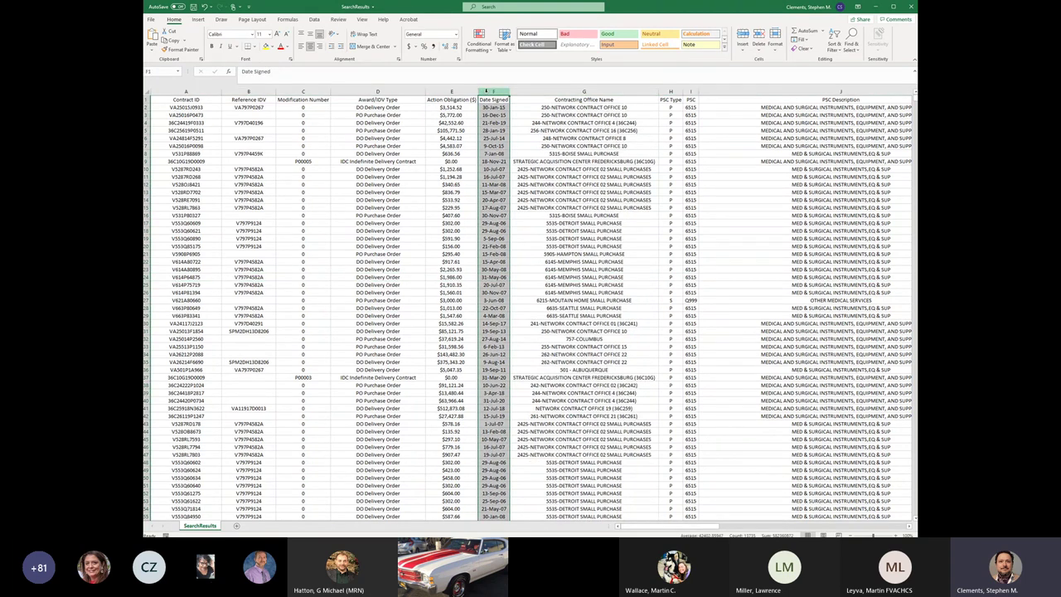
{"action": "left_click", "coordinate": [834, 42]}
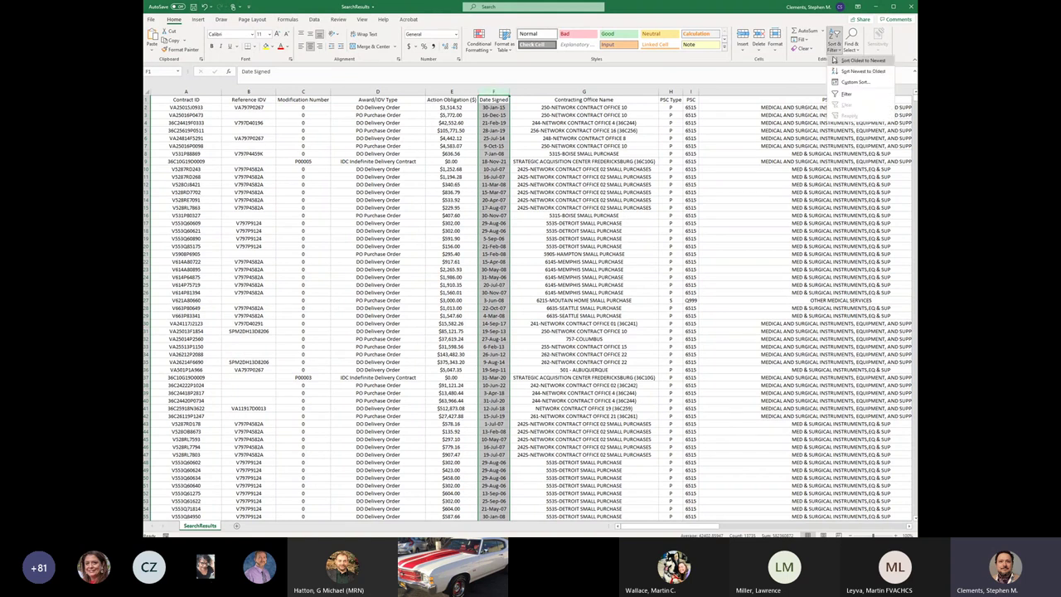
{"action": "left_click", "coordinate": [858, 61]}
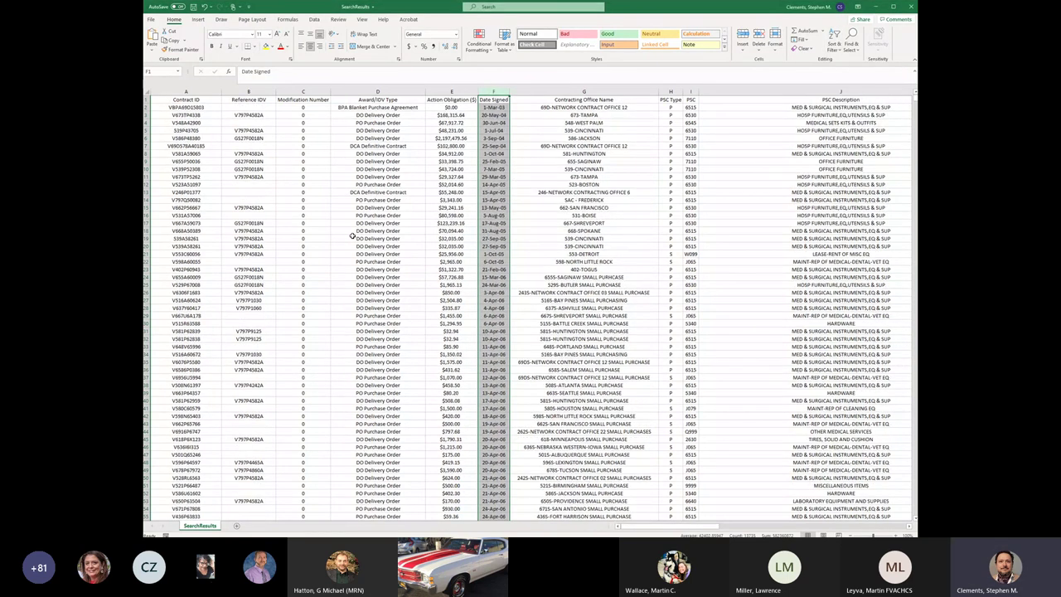
{"action": "left_click", "coordinate": [364, 161]}
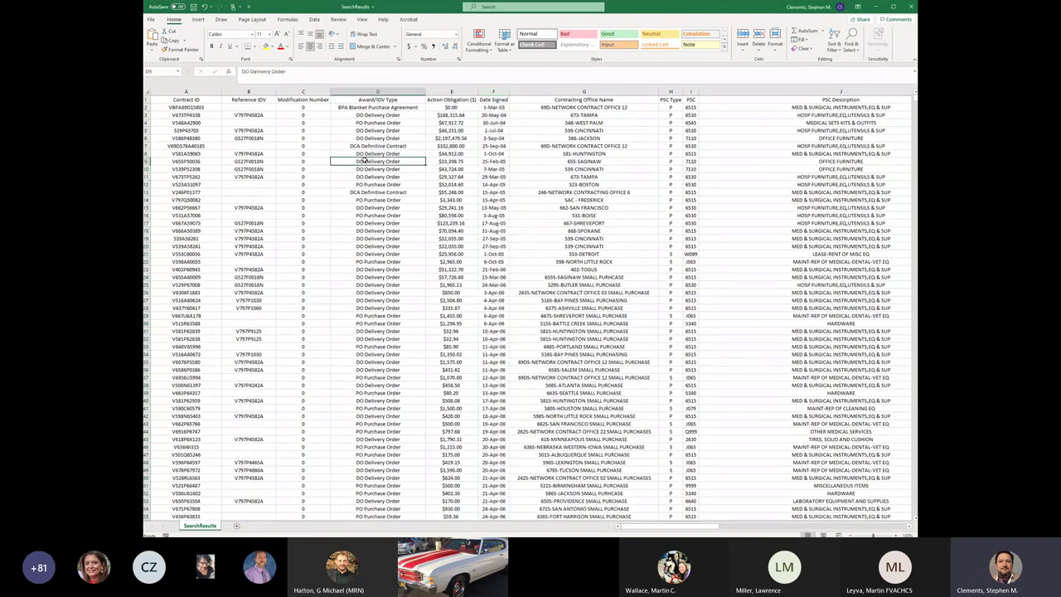
- Delete all record rows signed before 2017, from row 2 through the last 31-Dec-16 entry
{"action": "left_click", "coordinate": [146, 108]}
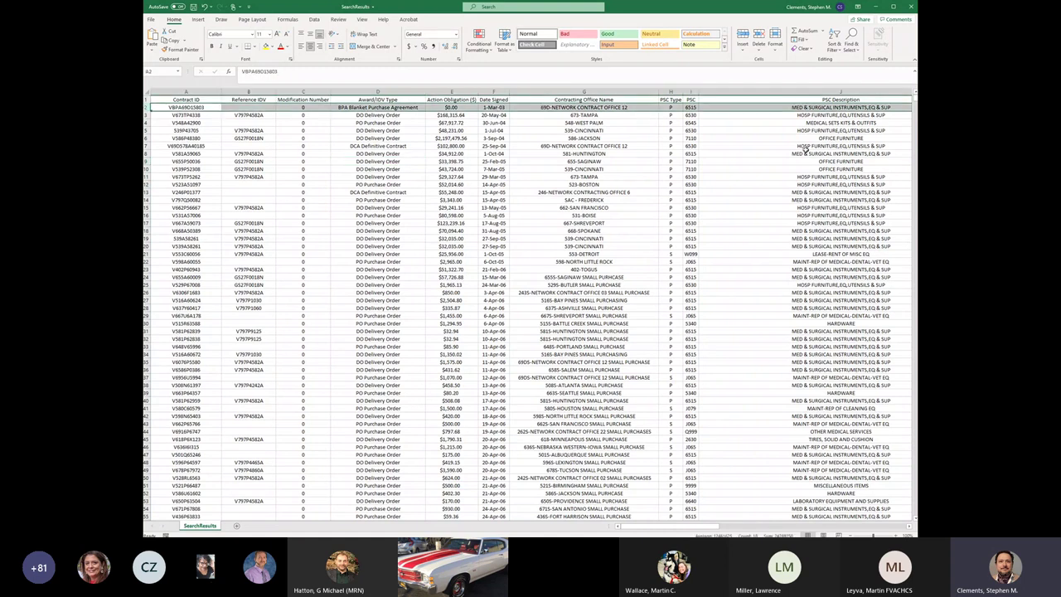
{"action": "left_click_drag", "start_coordinate": [916, 100], "coordinate": [916, 145]}
{"action": "scroll", "coordinate": [348, 210], "scroll_direction": "down", "scroll_amount": 3}
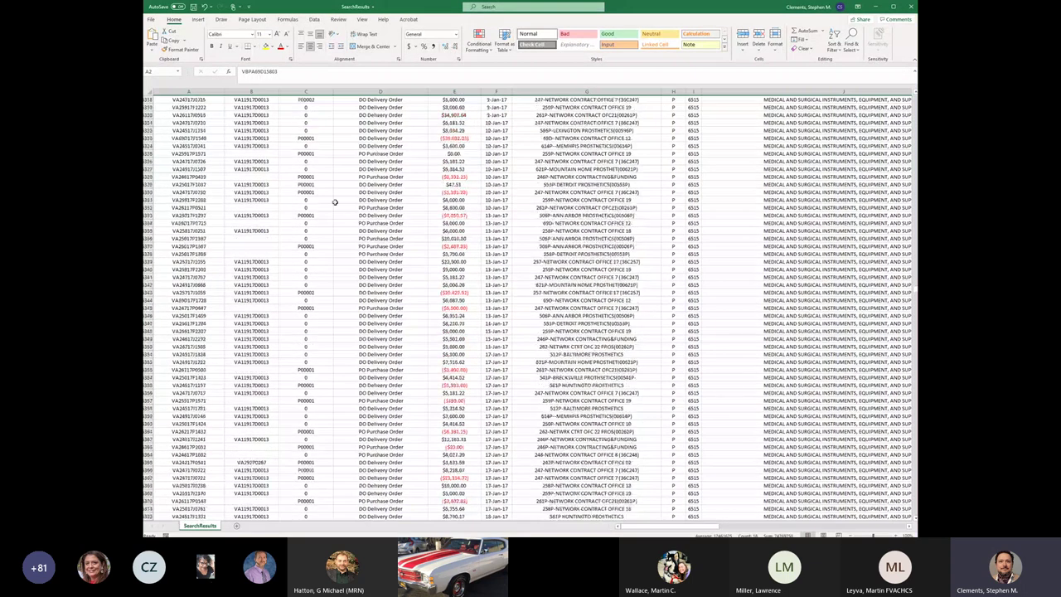
{"action": "scroll", "coordinate": [334, 202], "scroll_direction": "up", "scroll_amount": 20}
{"action": "scroll", "coordinate": [334, 200], "scroll_direction": "up", "scroll_amount": 7}
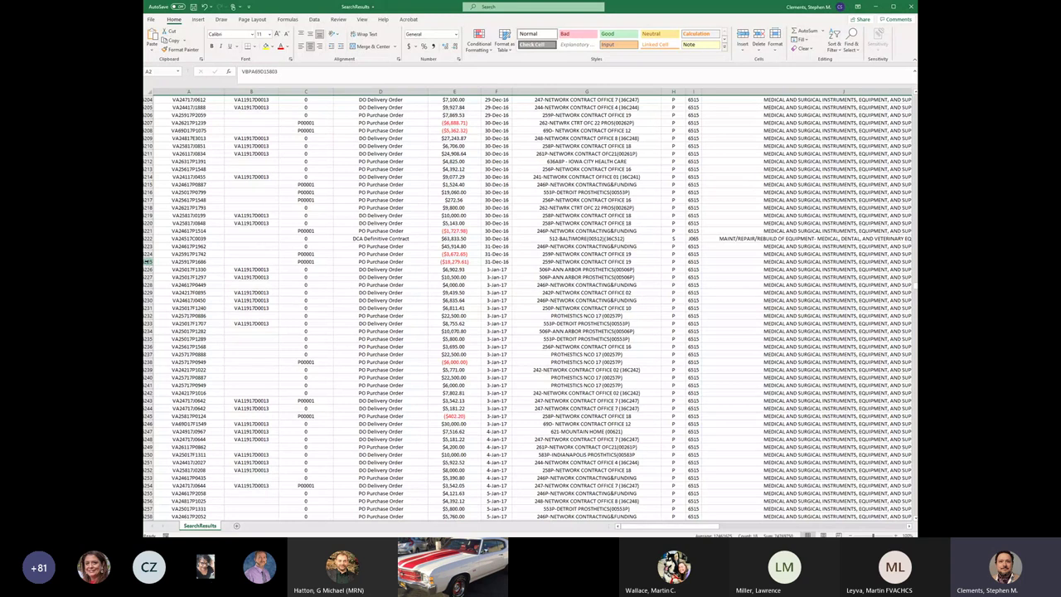
{"action": "left_click", "coordinate": [146, 261], "text": "shift"}
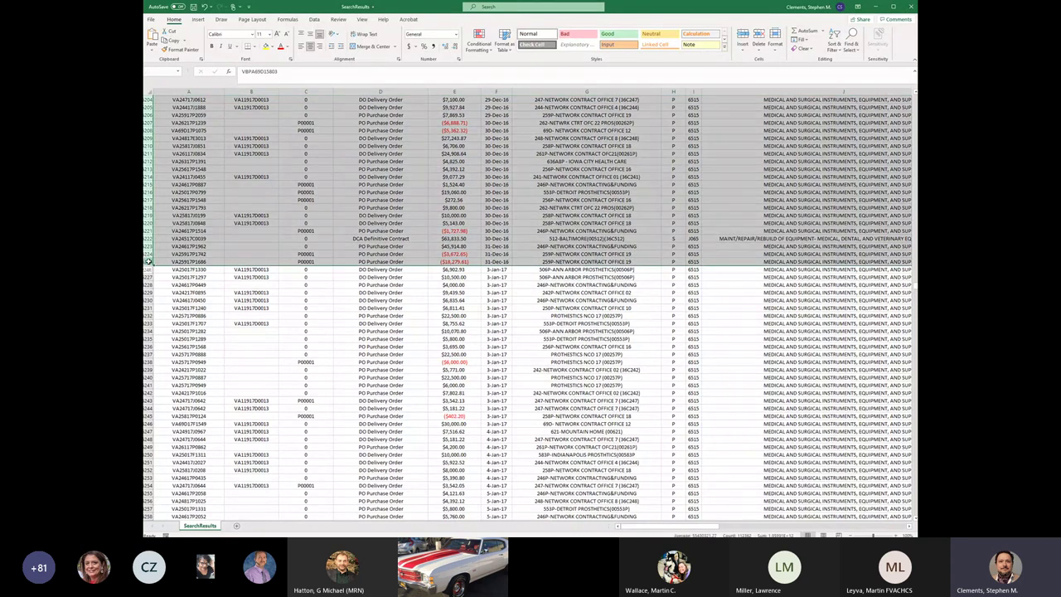
{"action": "right_click", "coordinate": [494, 190]}
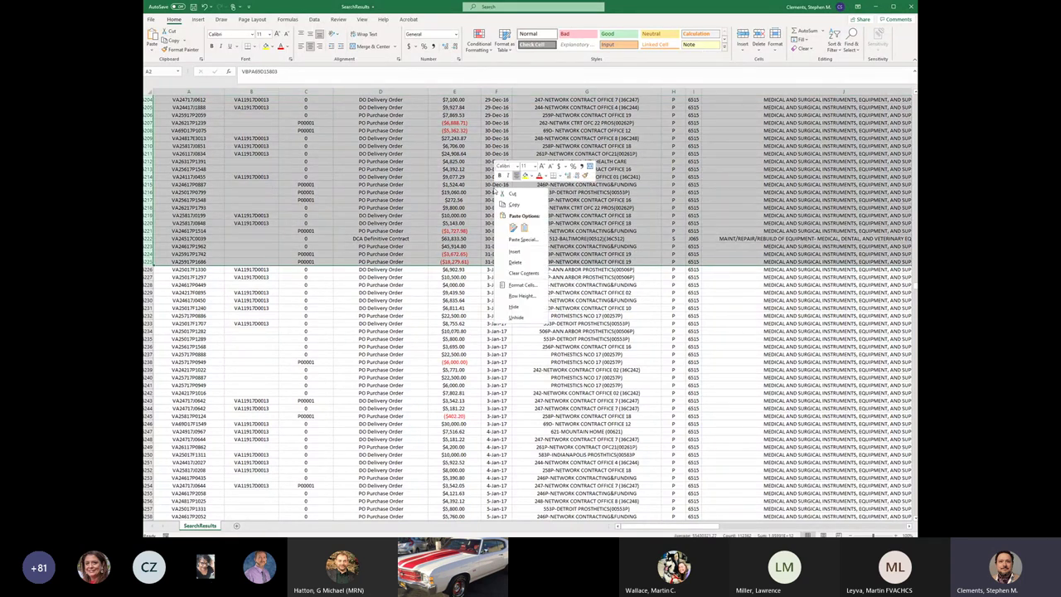
{"action": "left_click", "coordinate": [515, 262]}
{"action": "left_click", "coordinate": [543, 212]}
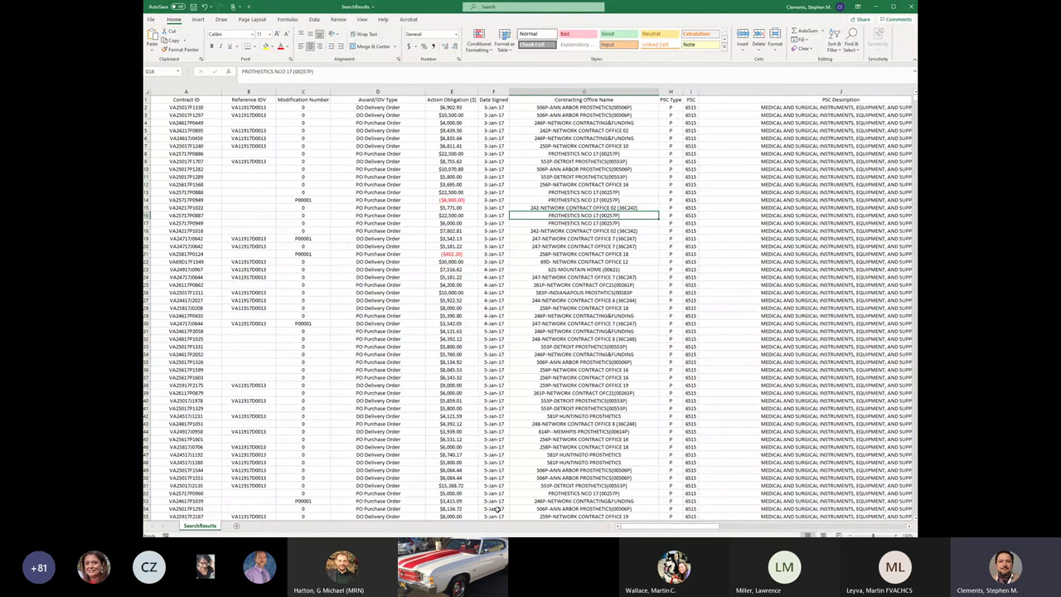
- Sort the records by Contracting Office Name in ascending order, expanding the selection to include the adjacent data
{"action": "left_click", "coordinate": [584, 91]}
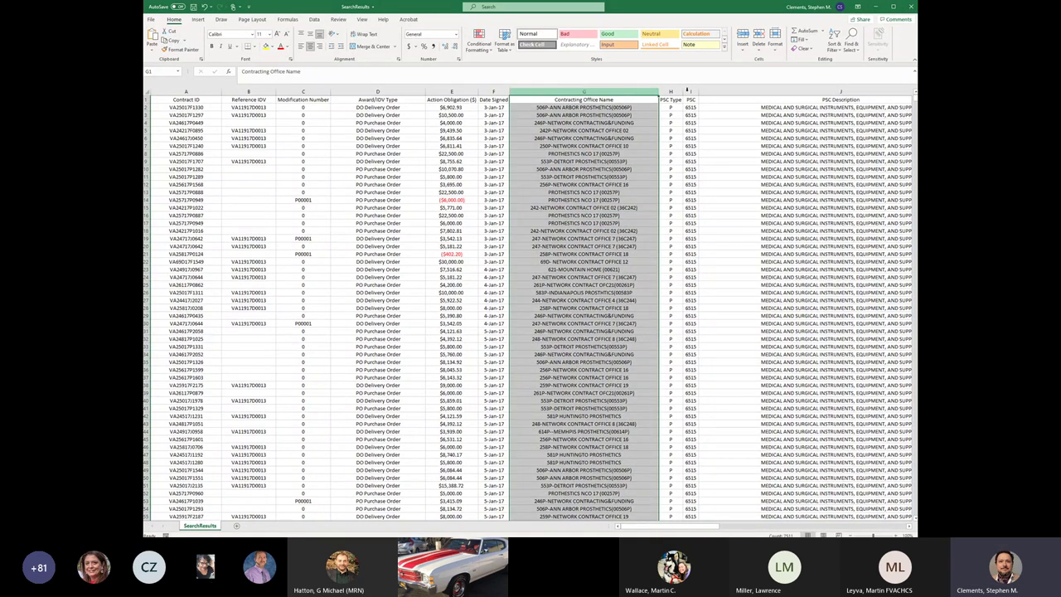
{"action": "left_click", "coordinate": [836, 43]}
{"action": "left_click", "coordinate": [845, 59]}
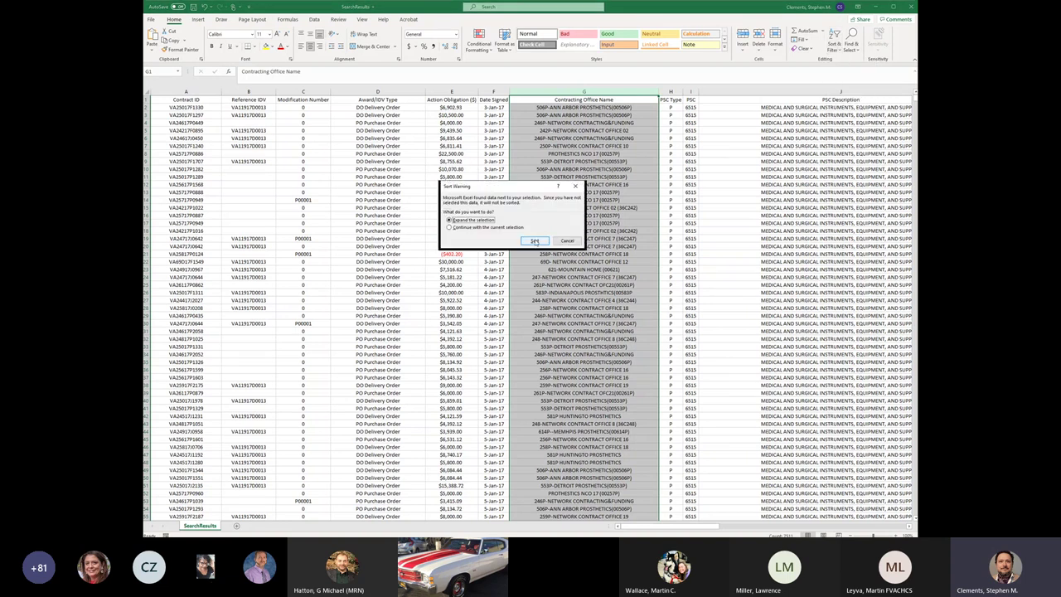
{"action": "left_click", "coordinate": [535, 241]}
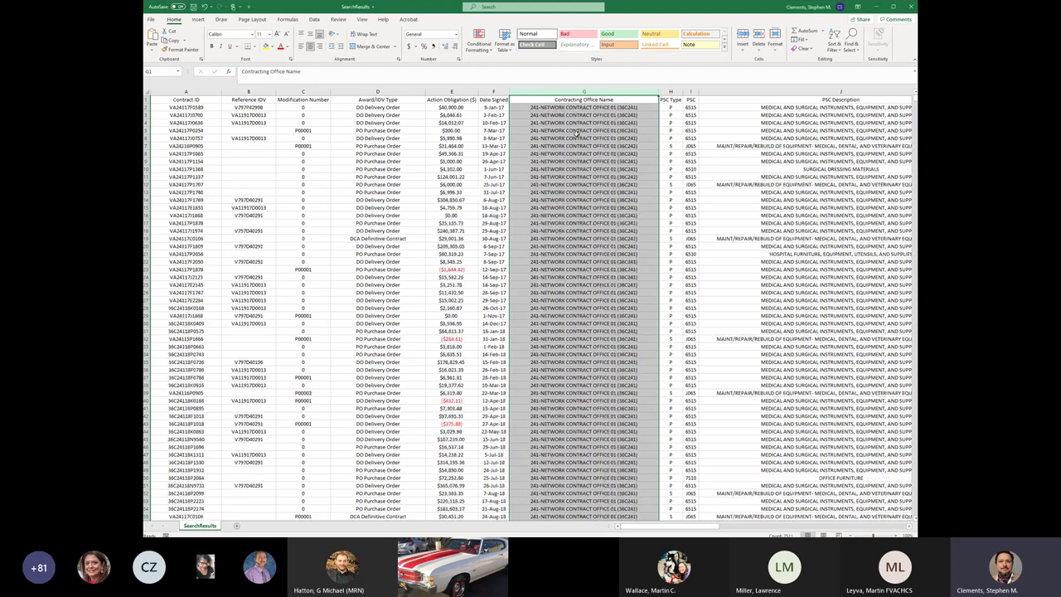
{"action": "left_click", "coordinate": [578, 133]}
- Delete all record rows from row 2 through the last 256P-NETWORK CONTRACT OFFICE 16 entry, above the Network Contract Office 17 records
{"action": "left_click", "coordinate": [519, 108]}
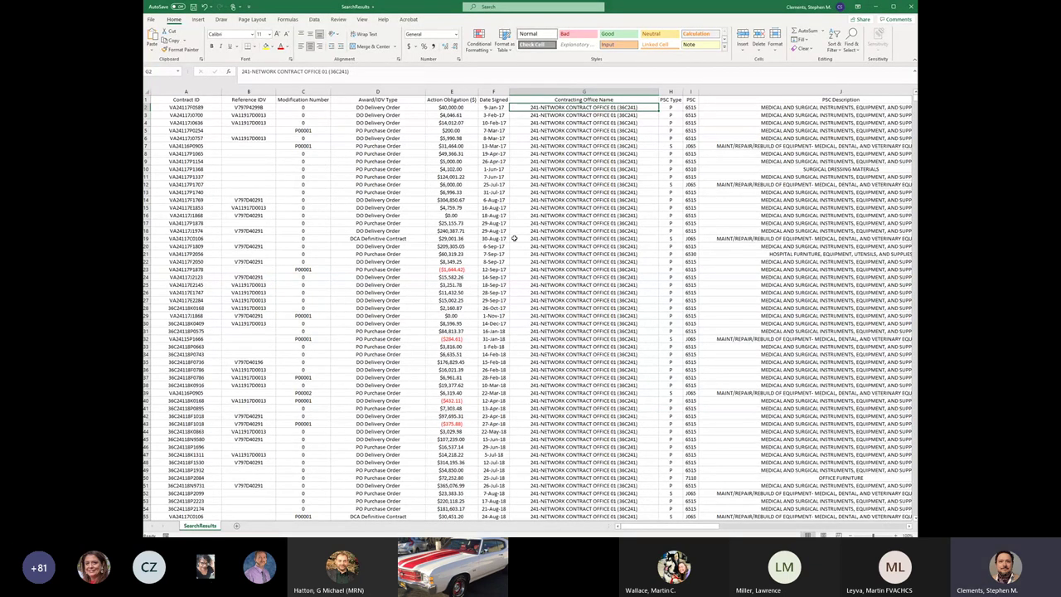
{"action": "scroll", "coordinate": [538, 239], "scroll_direction": "down", "scroll_amount": 3}
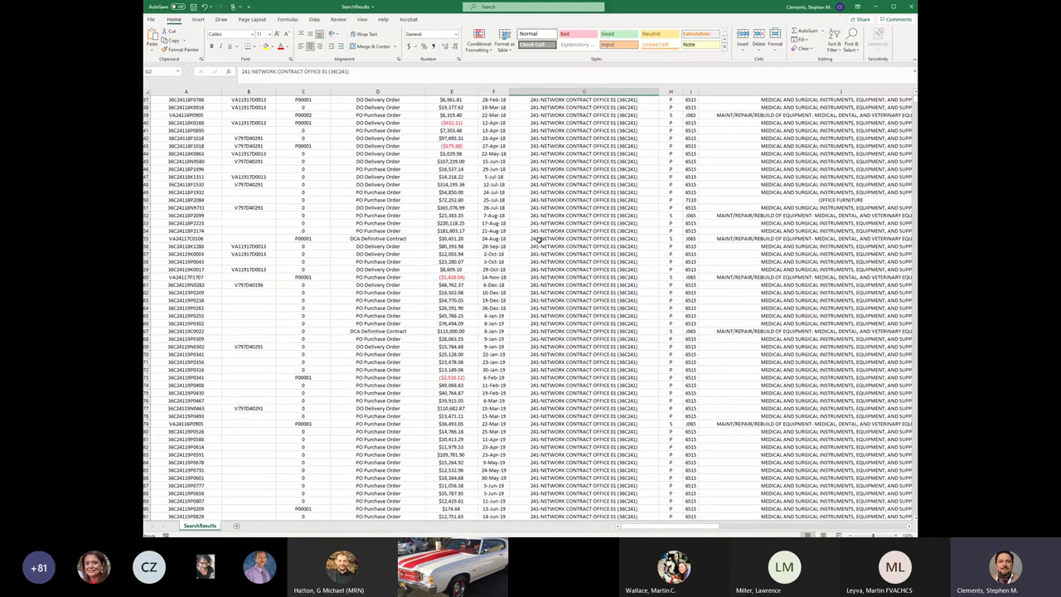
{"action": "scroll", "coordinate": [537, 239], "scroll_direction": "up", "scroll_amount": 3}
{"action": "scroll", "coordinate": [536, 235], "scroll_direction": "down", "scroll_amount": 6}
{"action": "scroll", "coordinate": [535, 236], "scroll_direction": "up", "scroll_amount": 6}
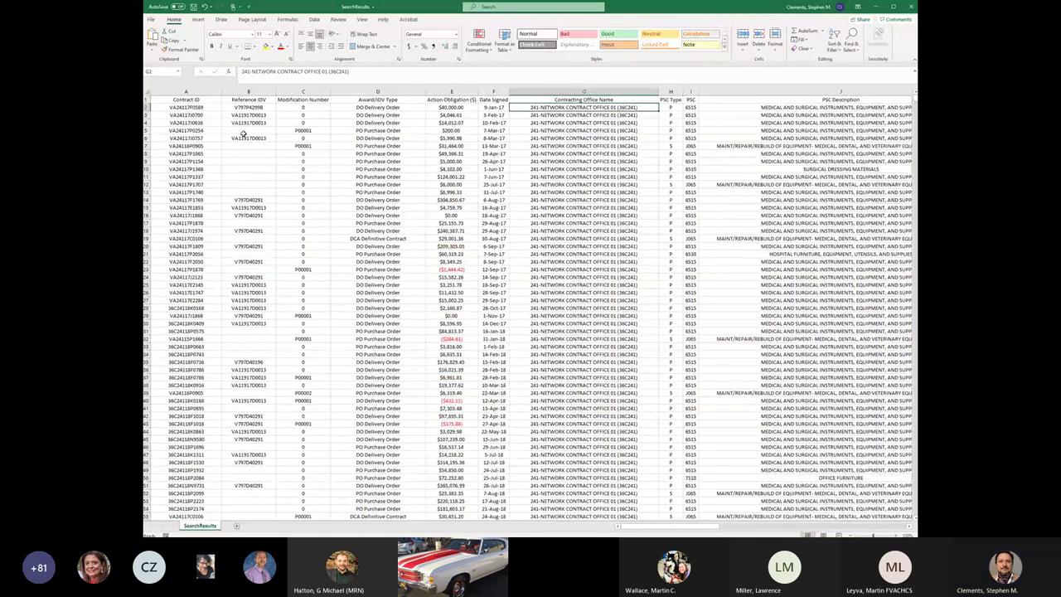
{"action": "left_click", "coordinate": [147, 107]}
{"action": "scroll", "coordinate": [247, 165], "scroll_direction": "down", "scroll_amount": 18}
{"action": "left_click_drag", "start_coordinate": [915, 109], "coordinate": [913, 209]}
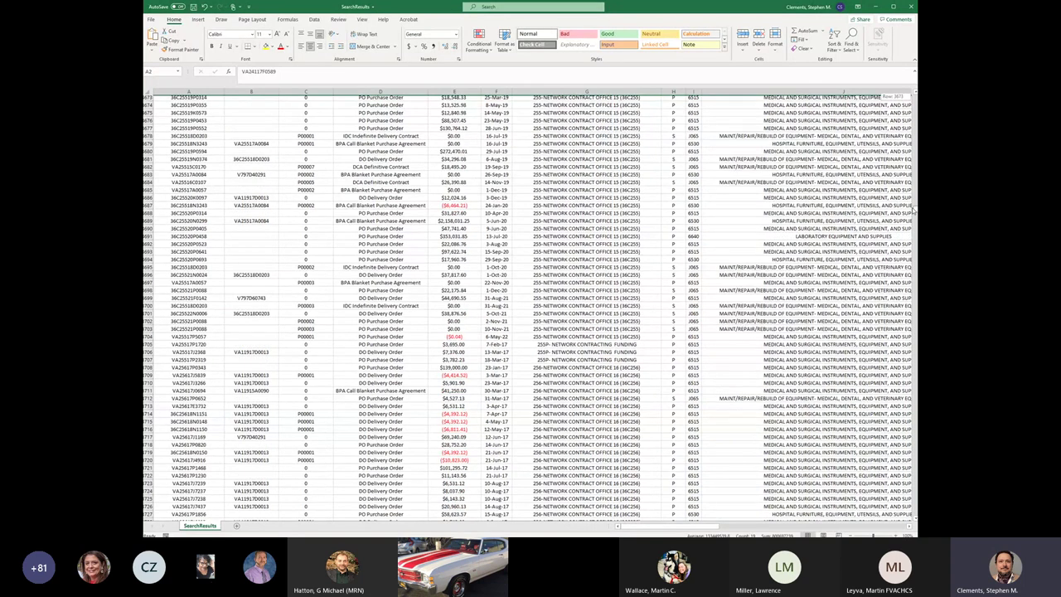
{"action": "left_click_drag", "start_coordinate": [914, 211], "coordinate": [915, 232]}
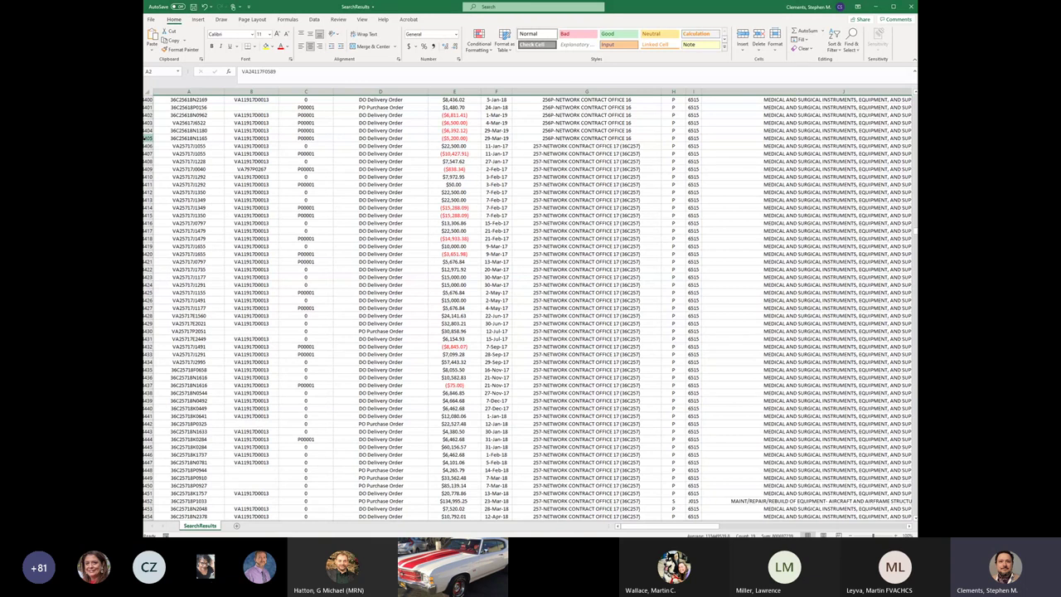
{"action": "left_click_drag", "start_coordinate": [147, 138], "coordinate": [147, 99]}
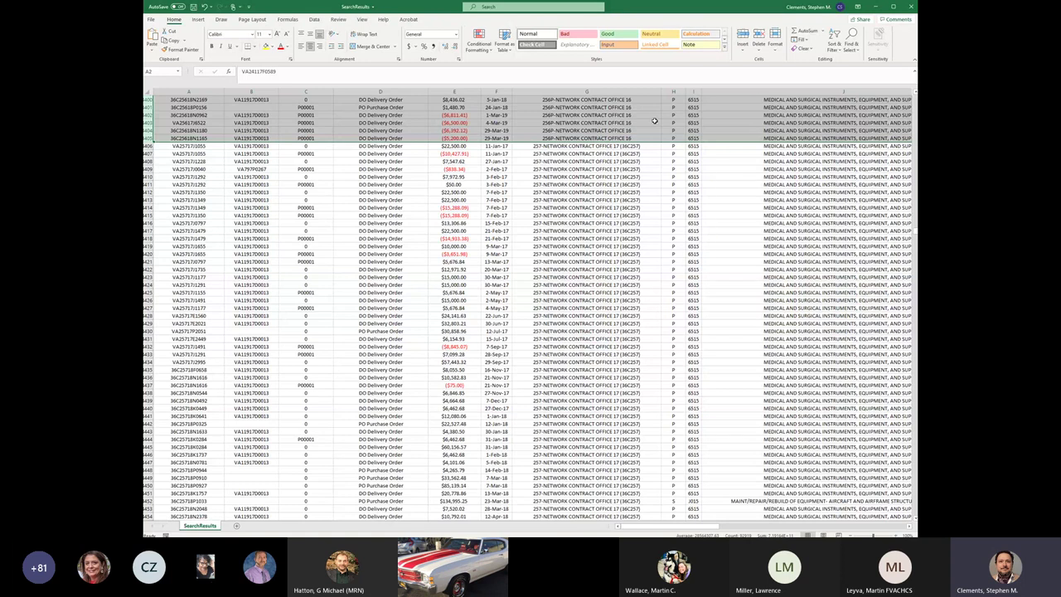
{"action": "right_click", "coordinate": [654, 121]}
{"action": "left_click", "coordinate": [674, 194]}
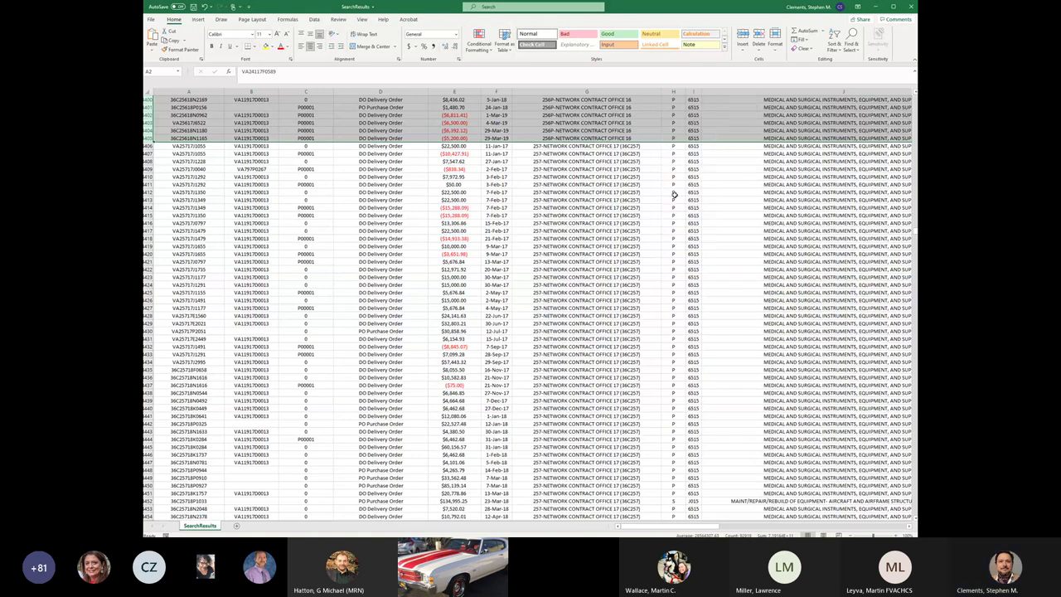
{"action": "left_click", "coordinate": [630, 170]}
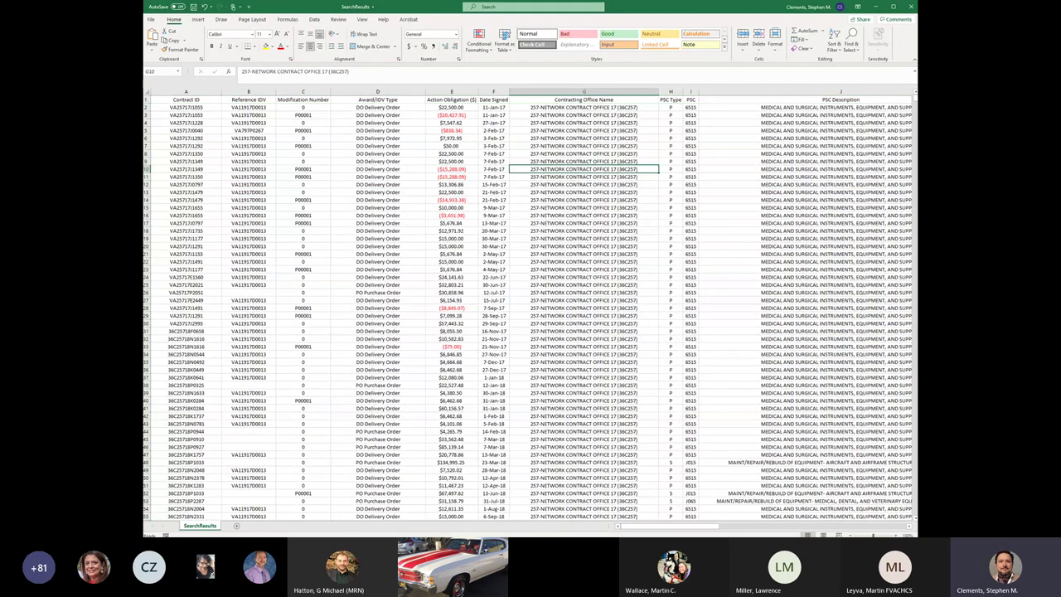
- Review the records listed after Network Contract Office 17, checking a prosthetics delivery order's contract ID, reference IDV and contracting office name
{"action": "left_click_drag", "start_coordinate": [915, 97], "coordinate": [915, 110]}
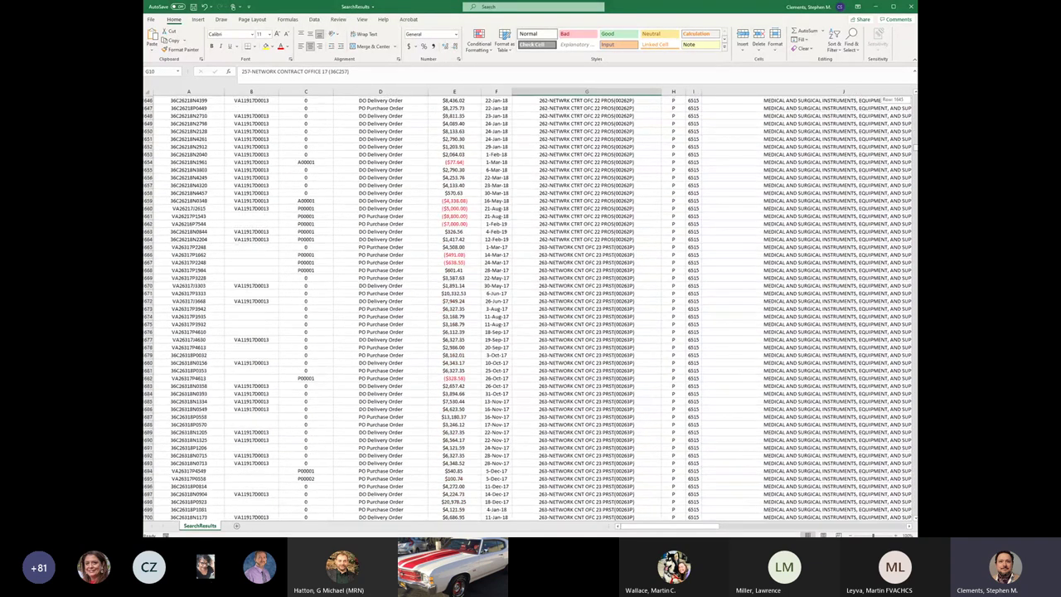
{"action": "scroll", "coordinate": [799, 240], "scroll_direction": "down", "scroll_amount": 14}
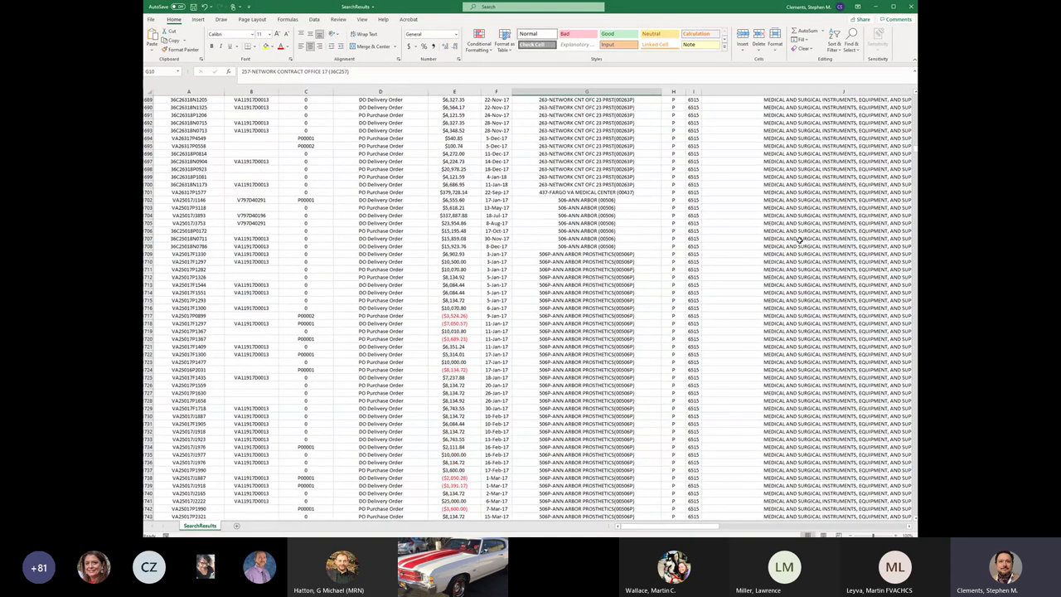
{"action": "scroll", "coordinate": [799, 239], "scroll_direction": "down", "scroll_amount": 1}
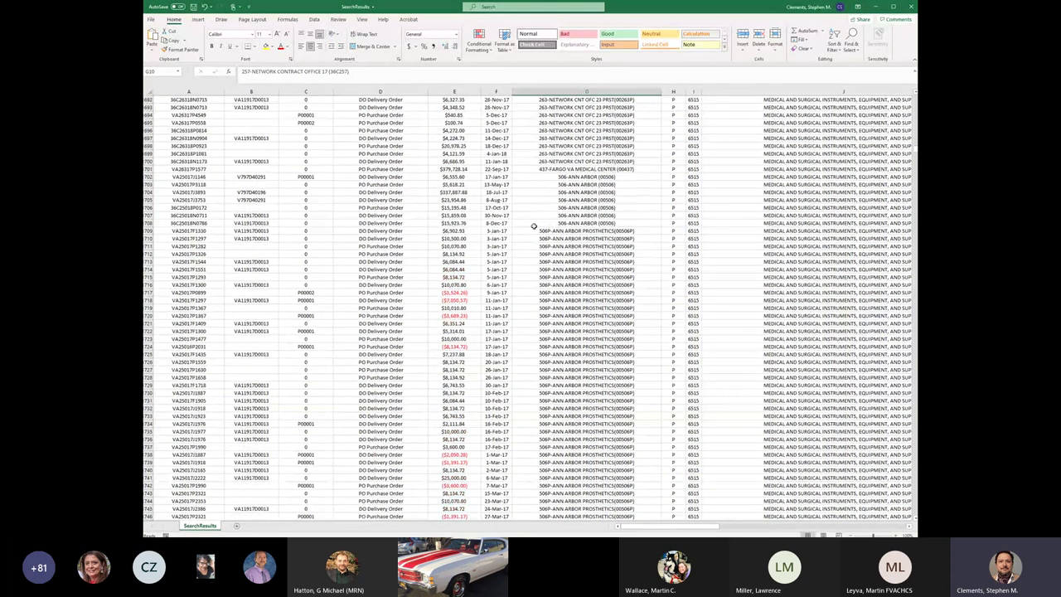
{"action": "left_click", "coordinate": [146, 230]}
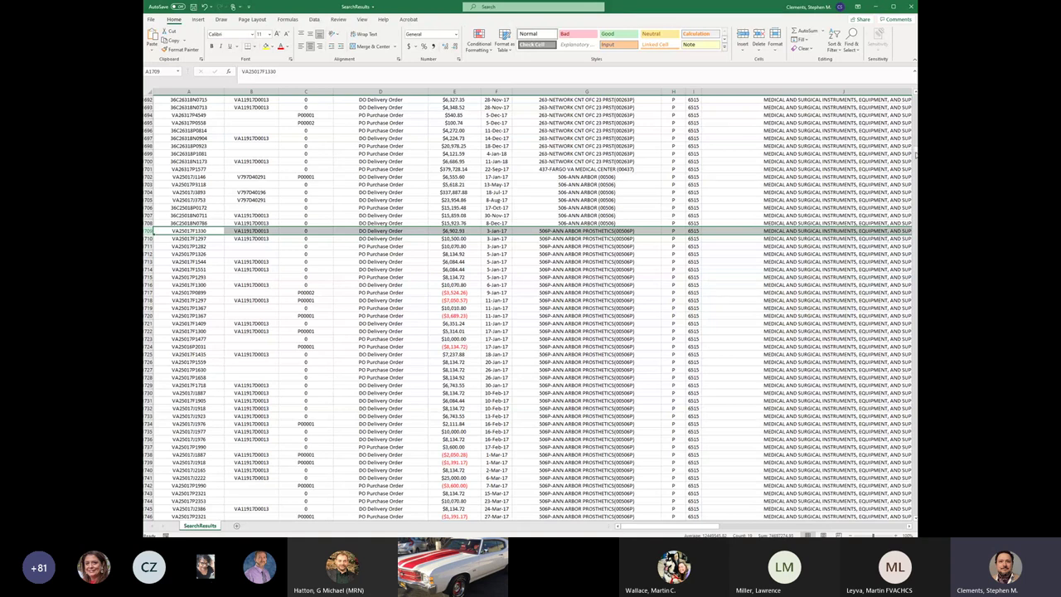
{"action": "scroll", "coordinate": [528, 307], "scroll_direction": "up", "scroll_amount": 20}
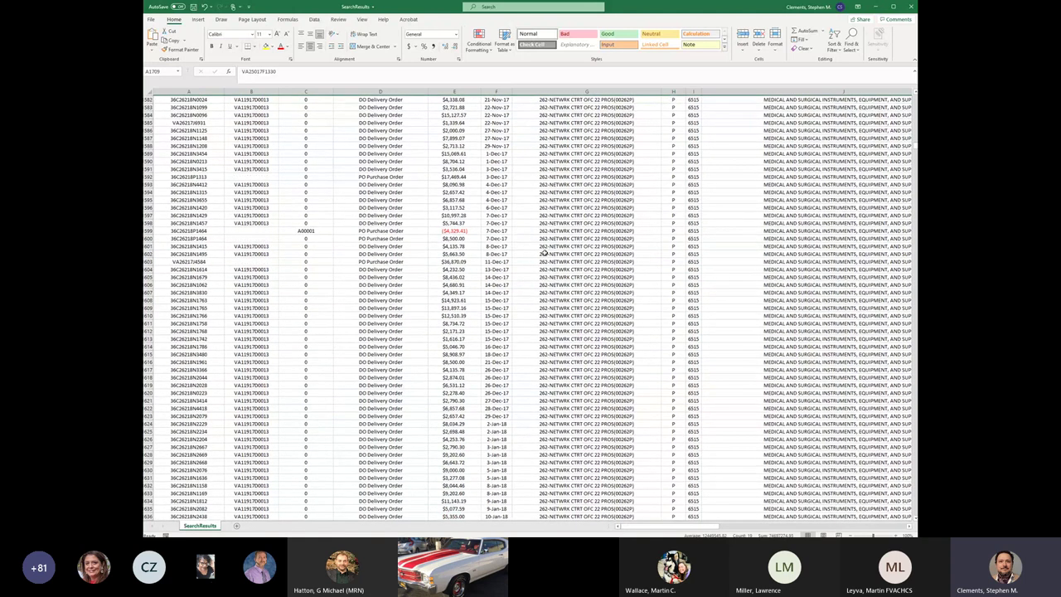
{"action": "left_click", "coordinate": [147, 246]}
{"action": "left_click", "coordinate": [213, 246]}
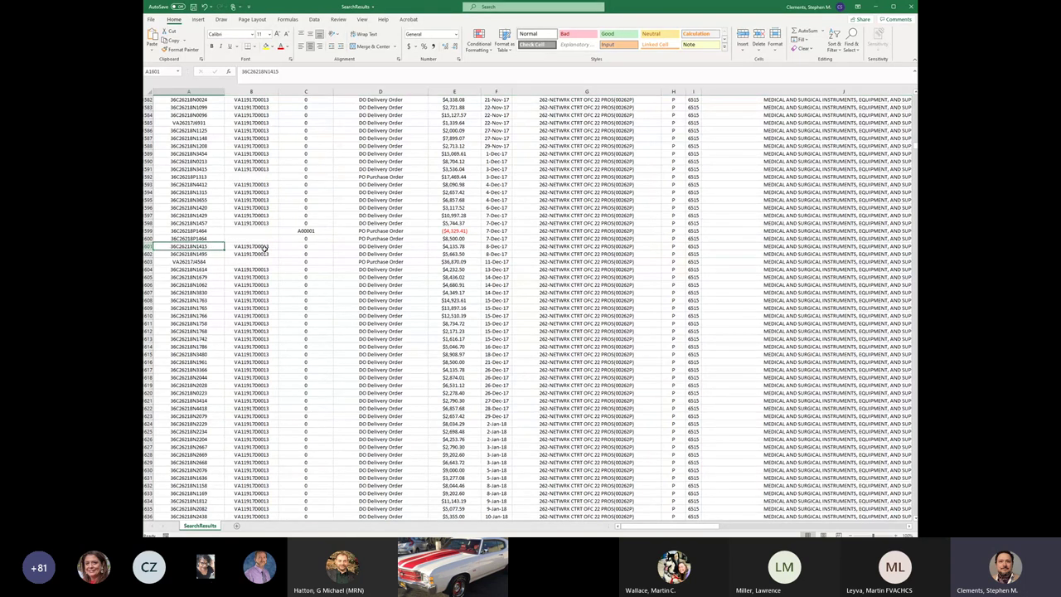
{"action": "left_click", "coordinate": [268, 246]}
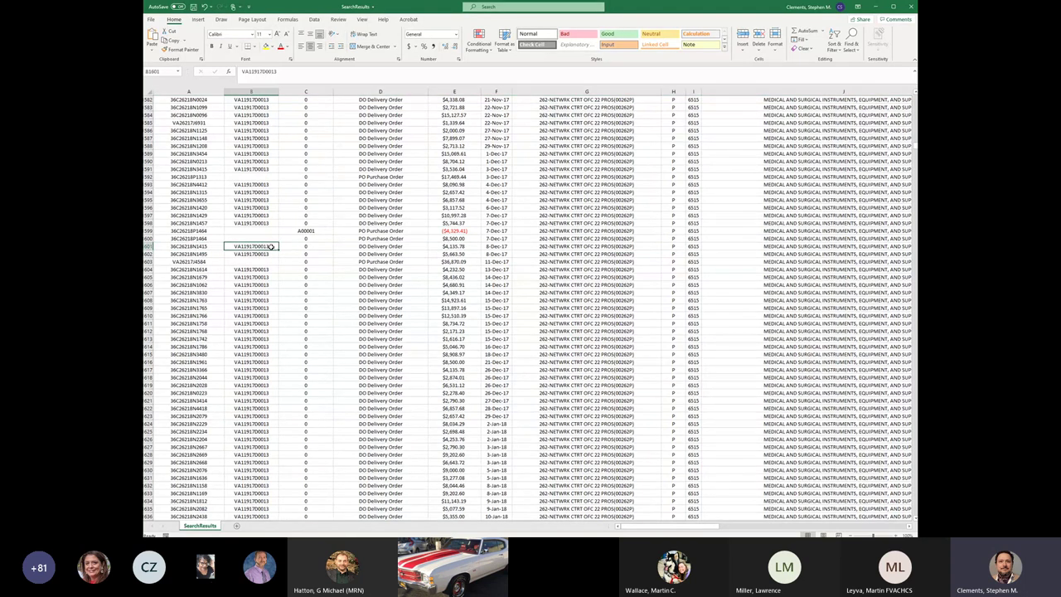
{"action": "left_click", "coordinate": [611, 247]}
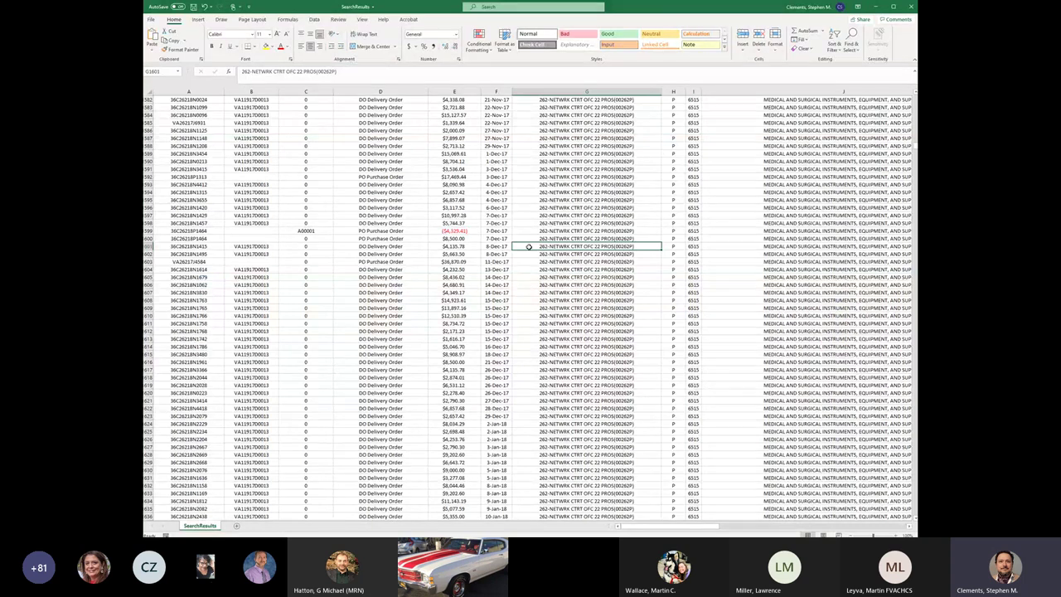
{"action": "left_click", "coordinate": [188, 246]}
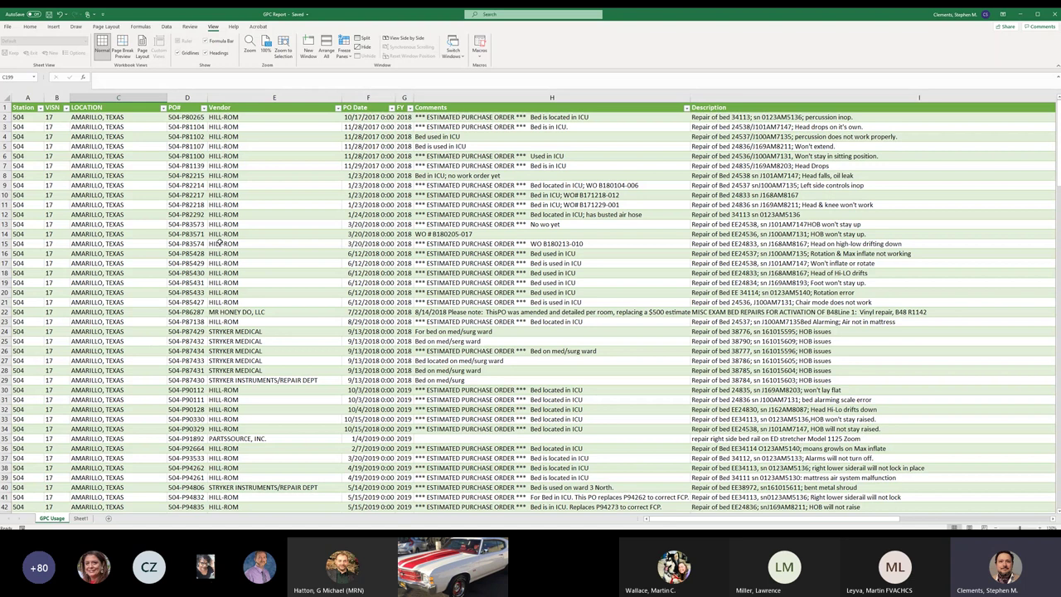
- Examine the bed-repair purchases on the GPC Usage sheet of the GPC Report workbook, field by field from Station through Description
{"action": "left_click", "coordinate": [727, 118]}
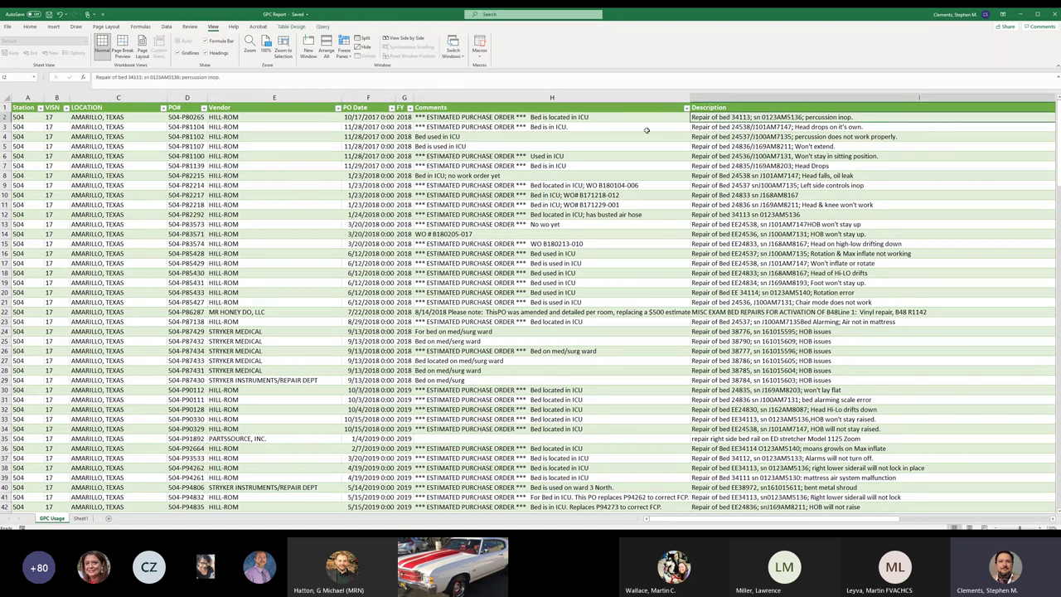
{"action": "left_click", "coordinate": [25, 97]}
{"action": "left_click", "coordinate": [57, 97]}
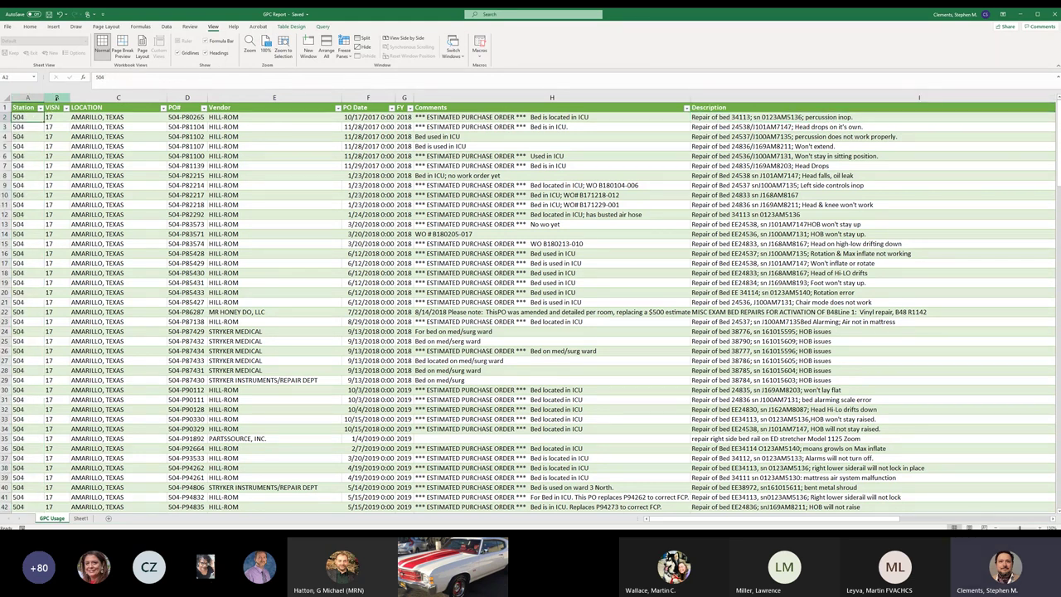
{"action": "left_click", "coordinate": [100, 119]}
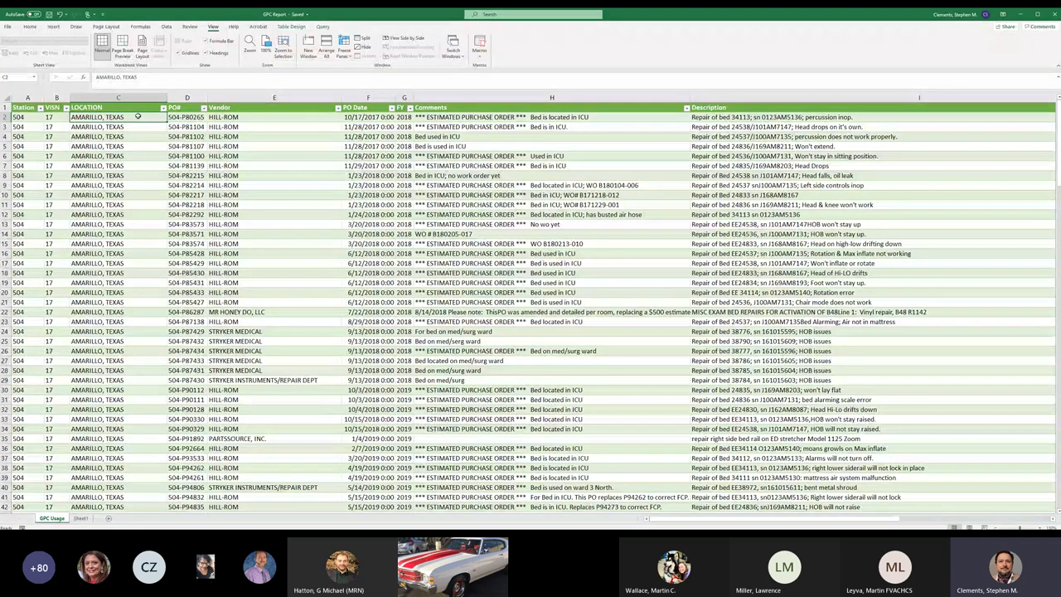
{"action": "left_click", "coordinate": [181, 119]}
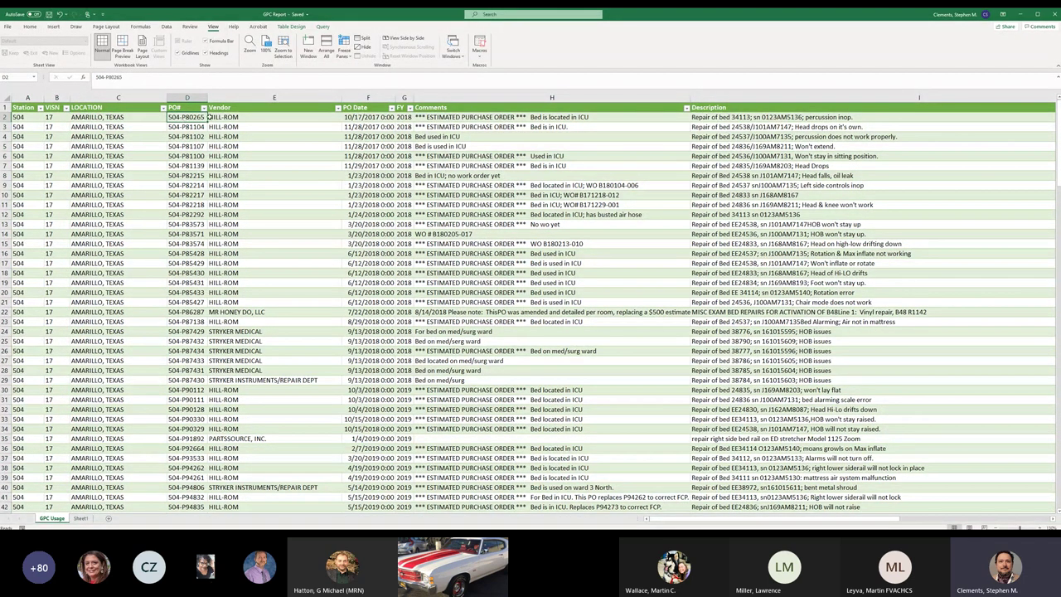
{"action": "left_click", "coordinate": [265, 119]}
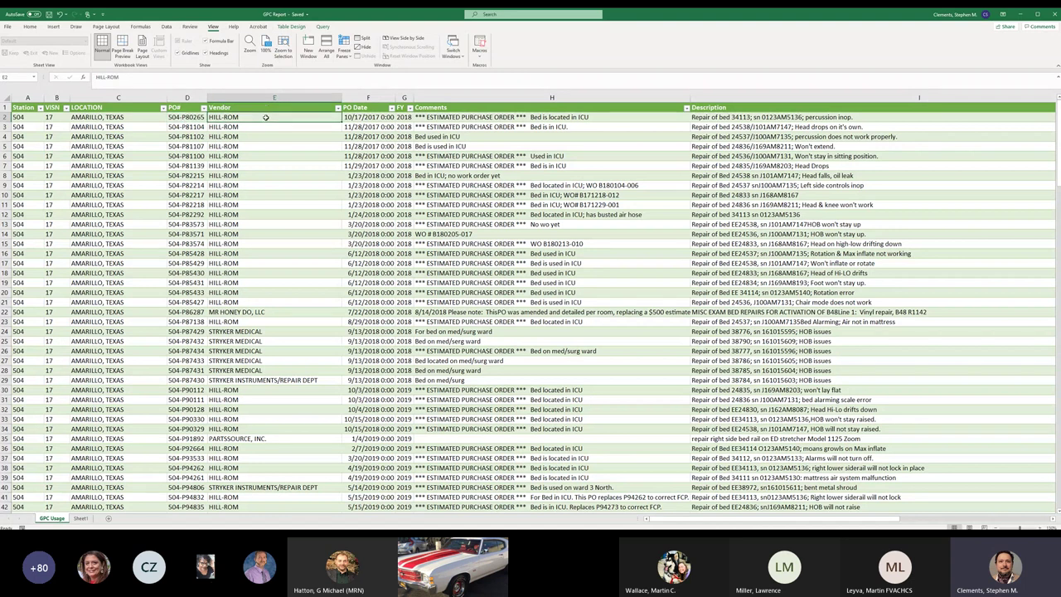
{"action": "left_click", "coordinate": [367, 119]}
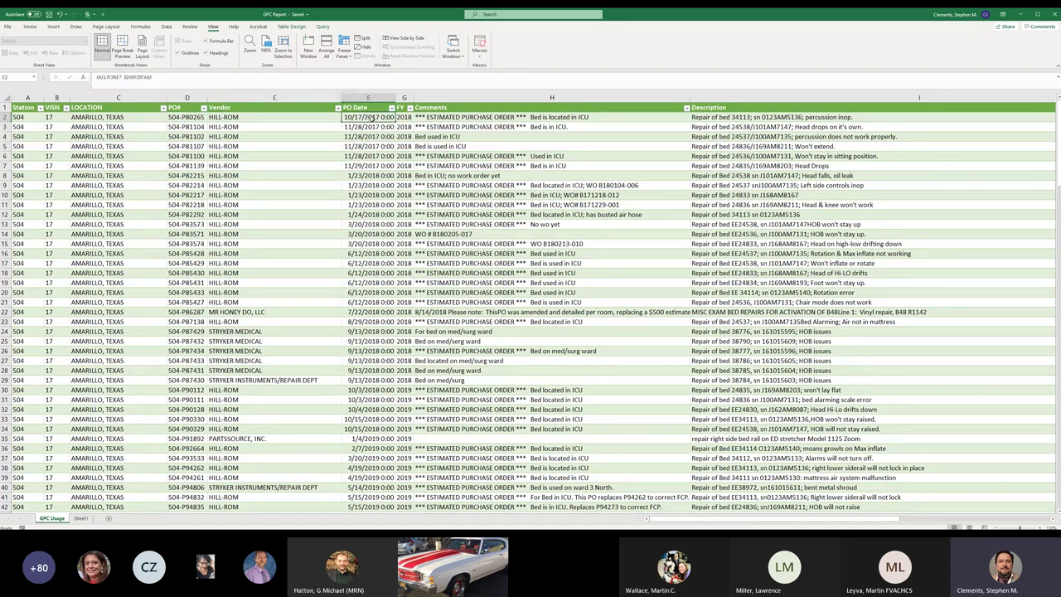
{"action": "left_click", "coordinate": [406, 117]}
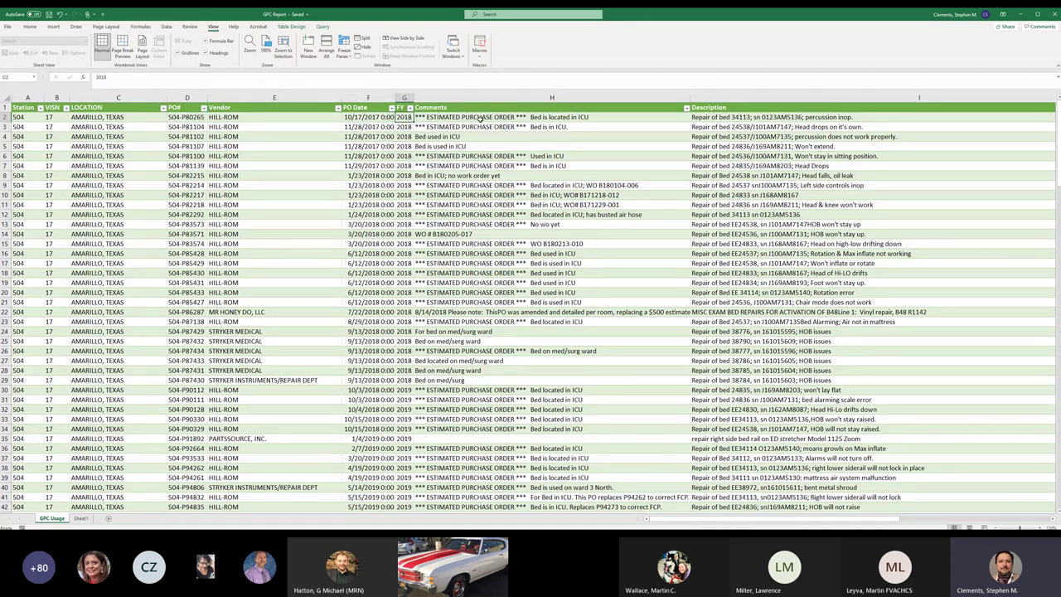
{"action": "left_click", "coordinate": [480, 120]}
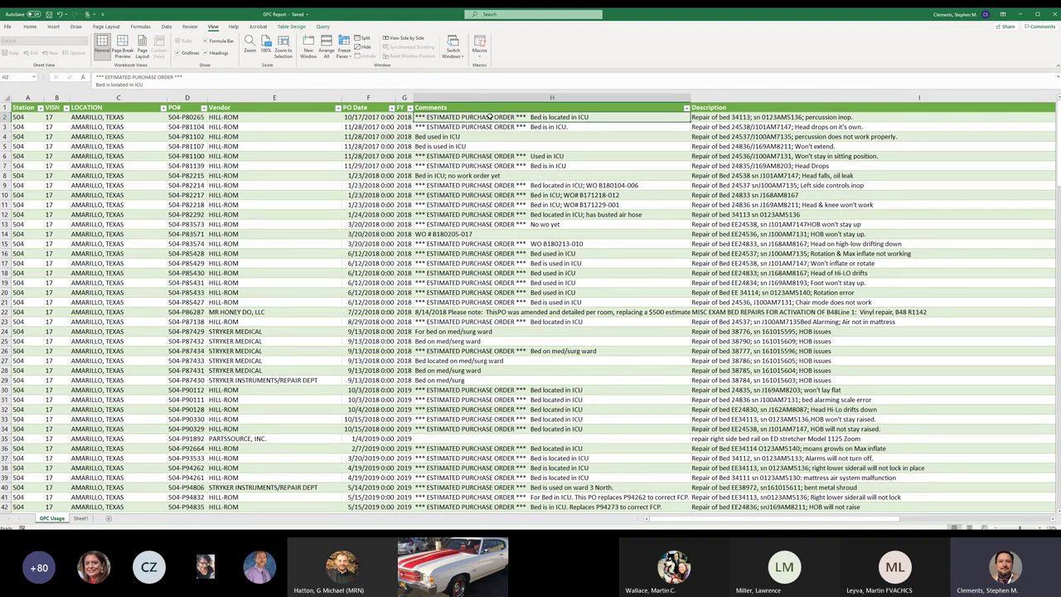
{"action": "left_click", "coordinate": [751, 118]}
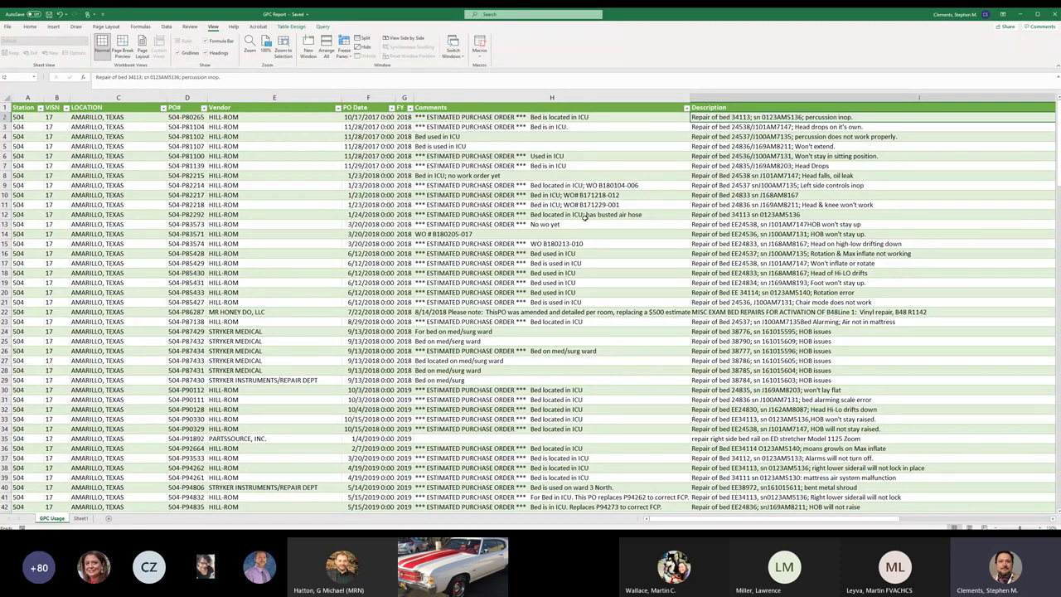
{"action": "left_click", "coordinate": [716, 263]}
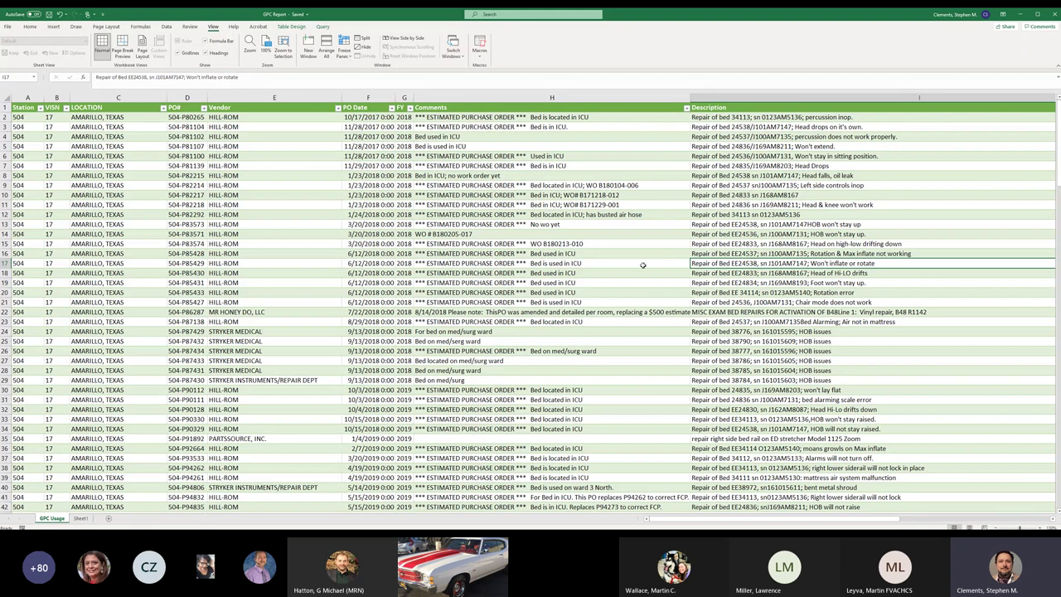
- Examine the Quantity, Unit OF Purchase and Unit Cost columns of the GPC Usage purchase records
{"action": "left_click_drag", "start_coordinate": [730, 524], "coordinate": [891, 526]}
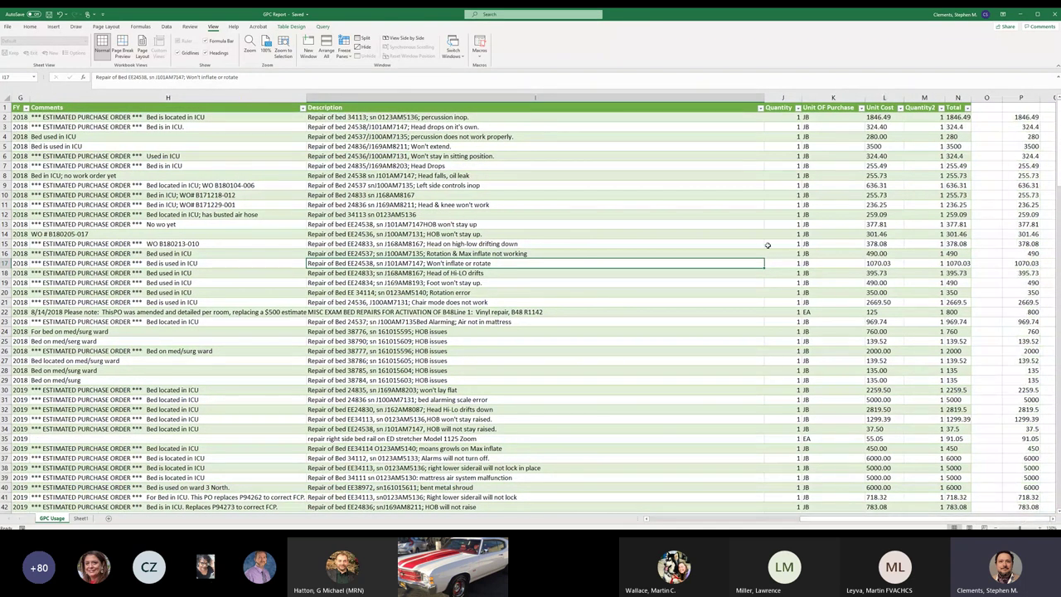
{"action": "left_click", "coordinate": [780, 118]}
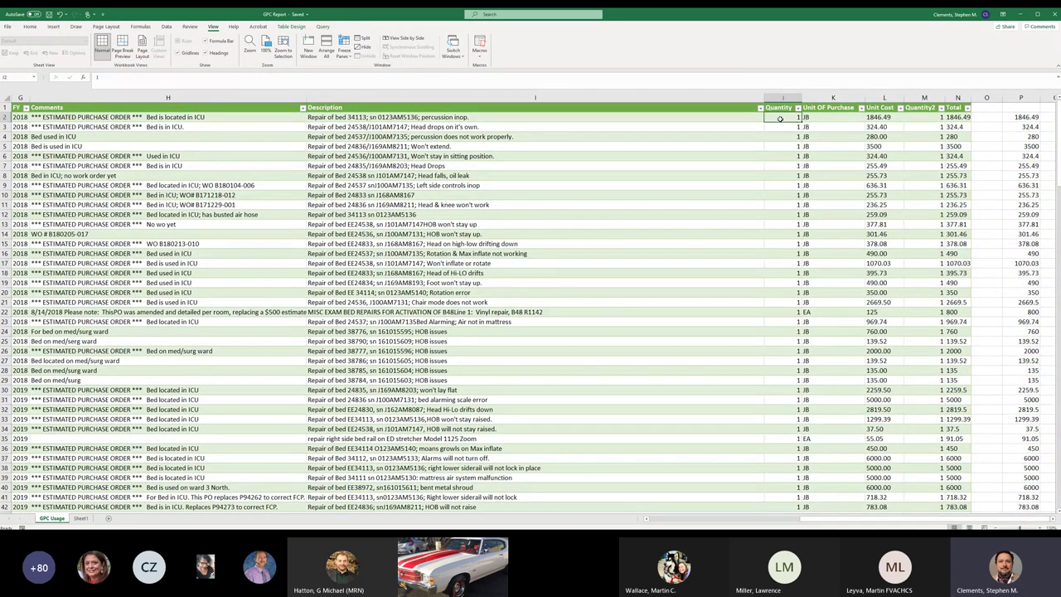
{"action": "left_click", "coordinate": [825, 118]}
{"action": "left_click_drag", "start_coordinate": [825, 119], "coordinate": [839, 302]}
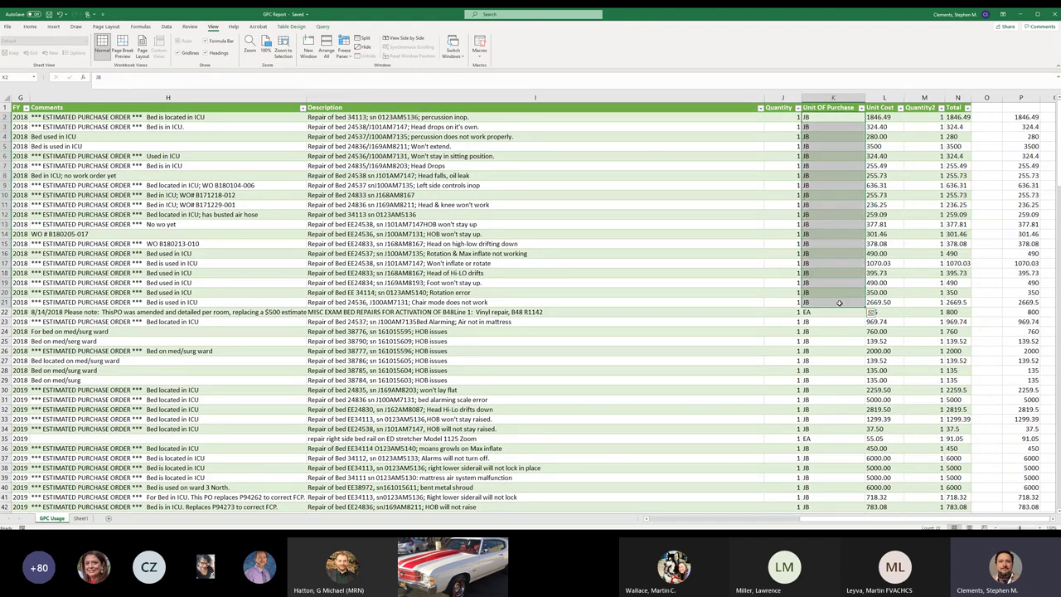
{"action": "left_click", "coordinate": [839, 303]}
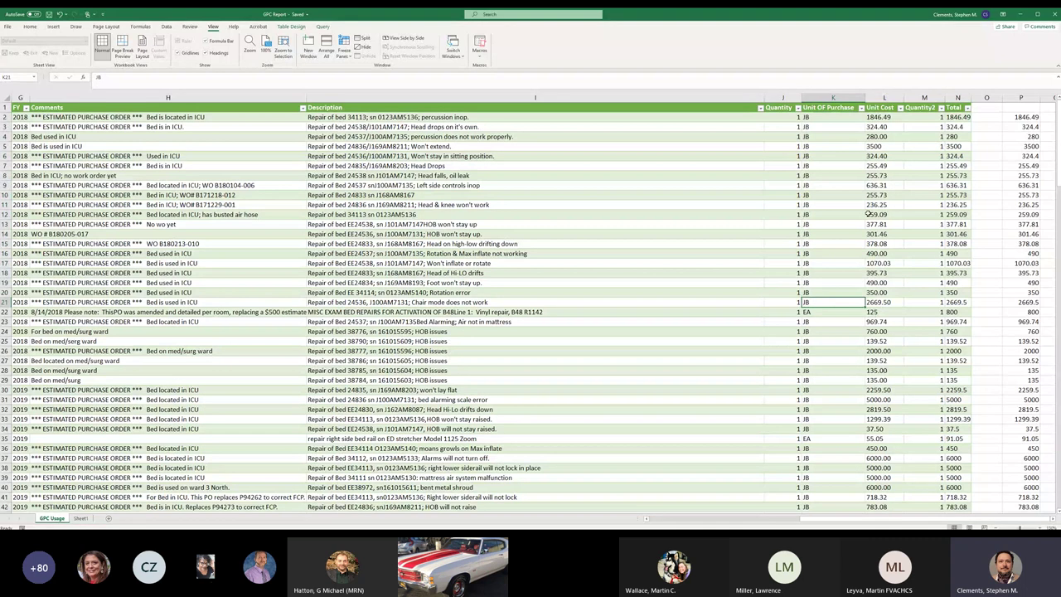
{"action": "left_click", "coordinate": [885, 117]}
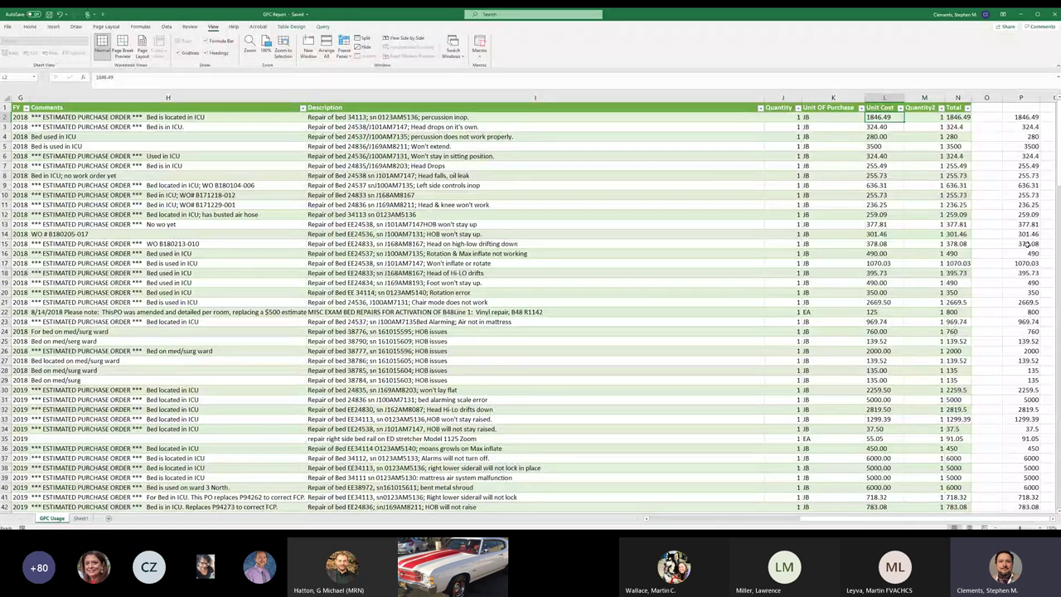
- Fit the width of column P to its contents so the total below the GPC Usage records is readable
{"action": "left_click_drag", "start_coordinate": [1058, 145], "coordinate": [1059, 330]}
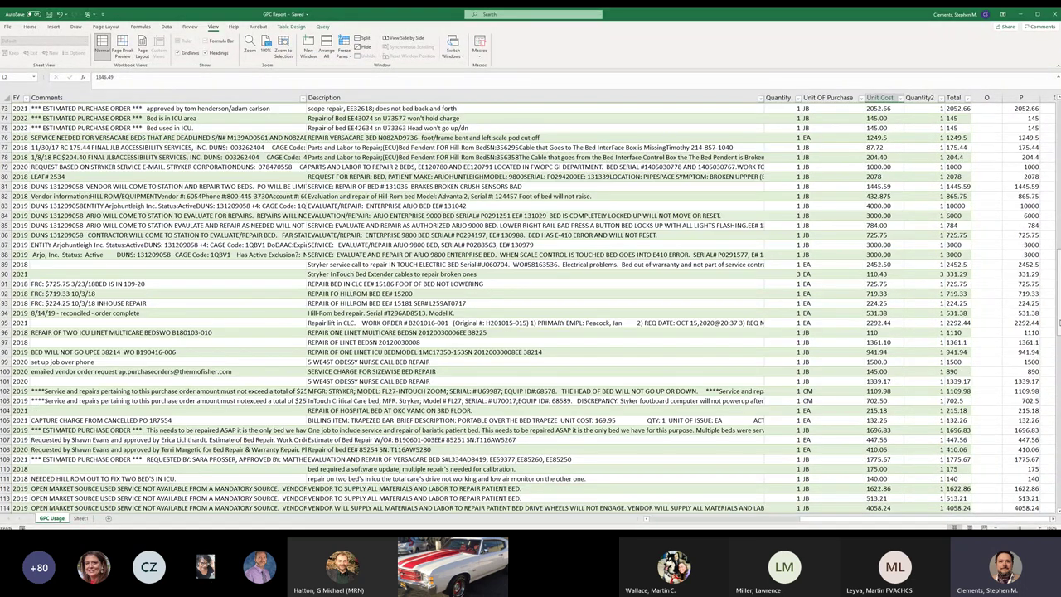
{"action": "left_click_drag", "start_coordinate": [1058, 330], "coordinate": [1058, 464]}
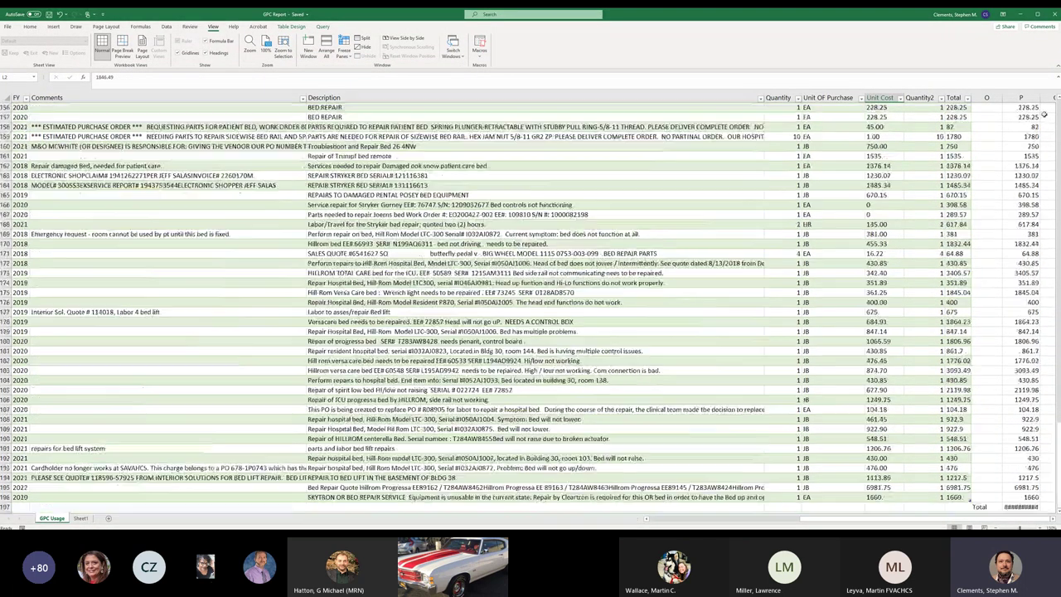
{"action": "double_click", "coordinate": [1039, 100]}
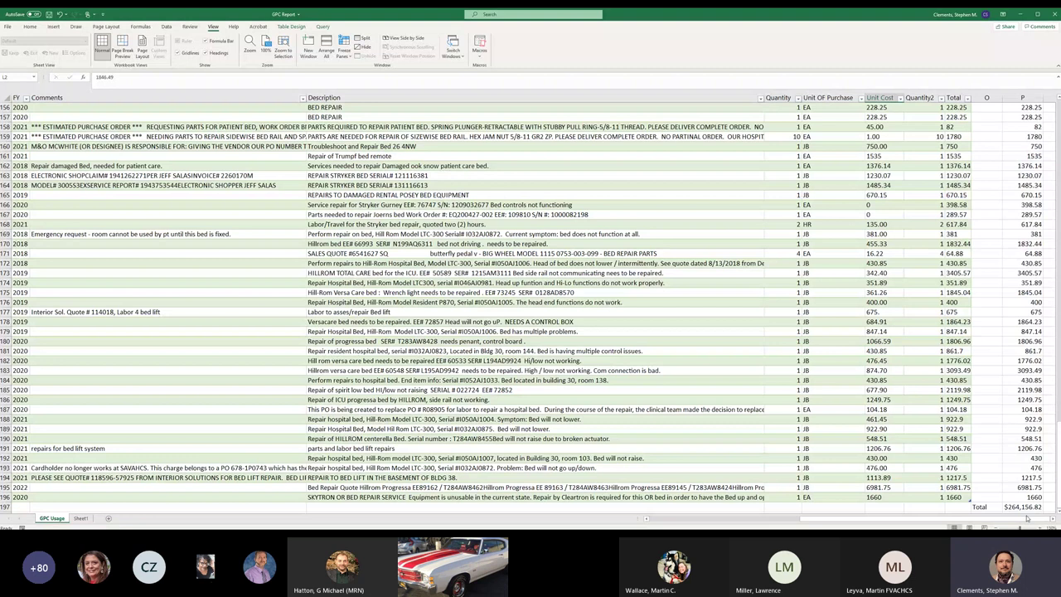
- Inspect the formula behind the column P total below the GPC Usage records
{"action": "left_click", "coordinate": [1022, 507]}
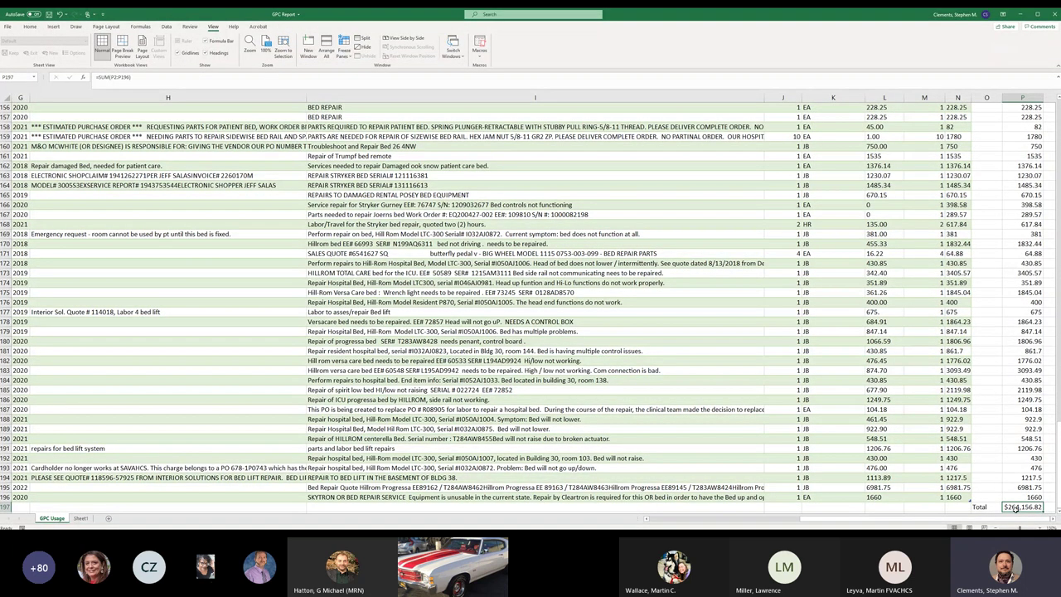
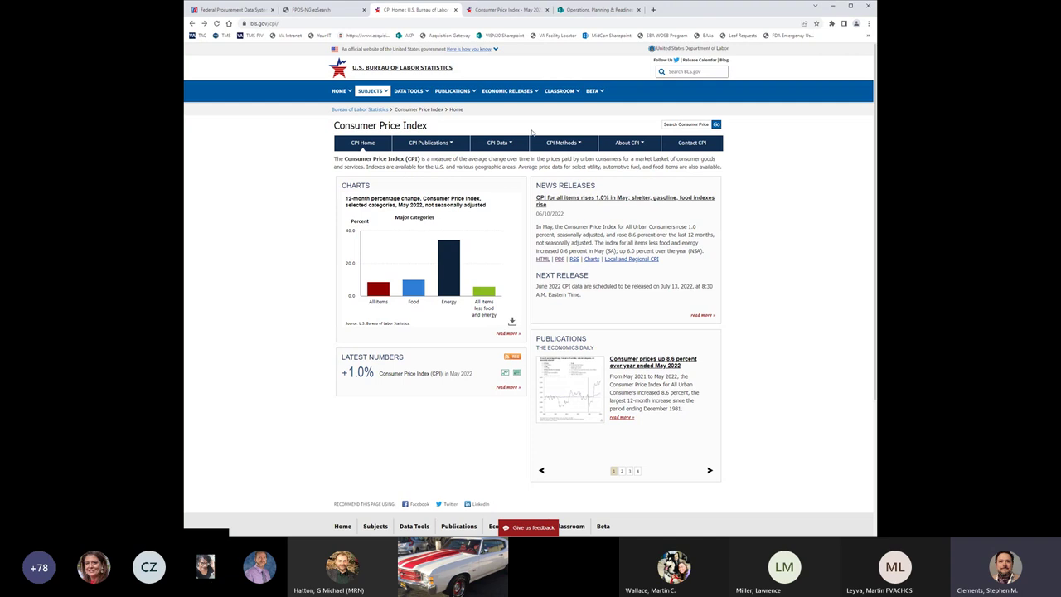
- Switch to the browser and review the Consumer Price Index May 2022 news release, including its percent-change charts and Table A
{"action": "left_click", "coordinate": [261, 23]}
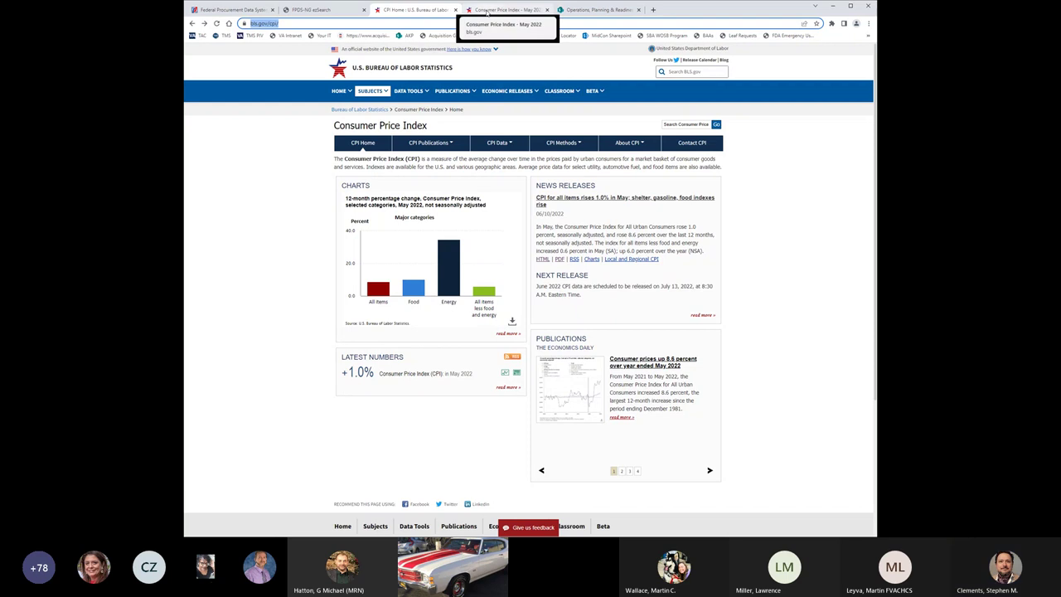
{"action": "left_click", "coordinate": [487, 12]}
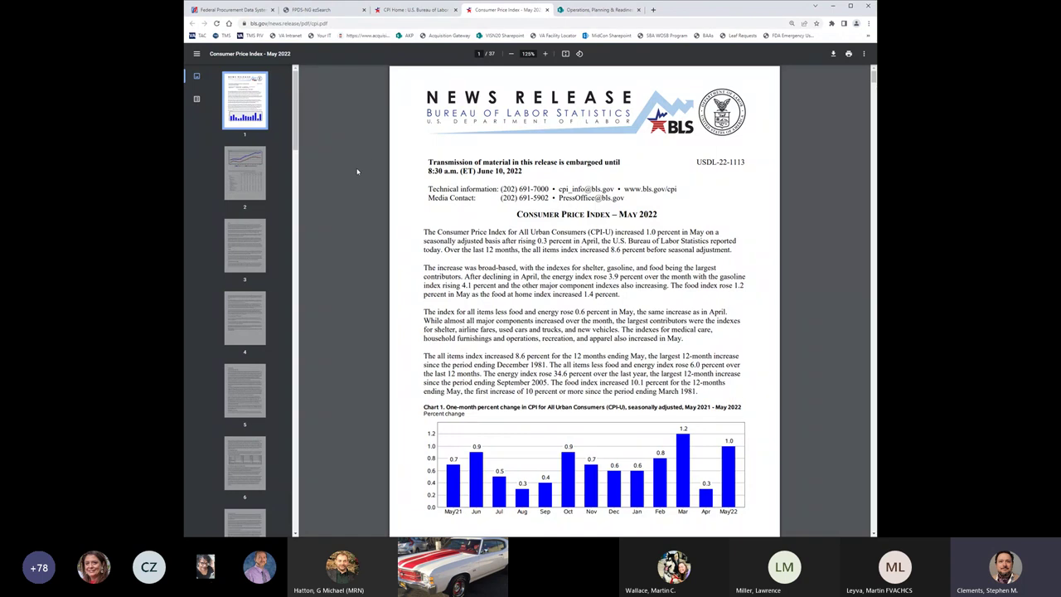
{"action": "scroll", "coordinate": [357, 171], "scroll_direction": "down", "scroll_amount": 1}
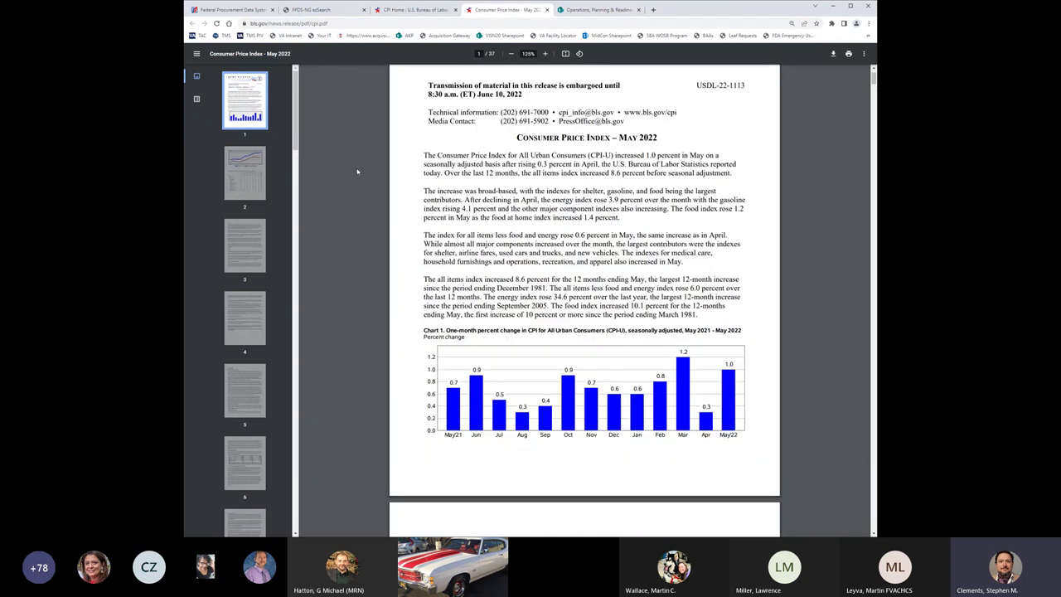
{"action": "scroll", "coordinate": [357, 171], "scroll_direction": "down", "scroll_amount": 3}
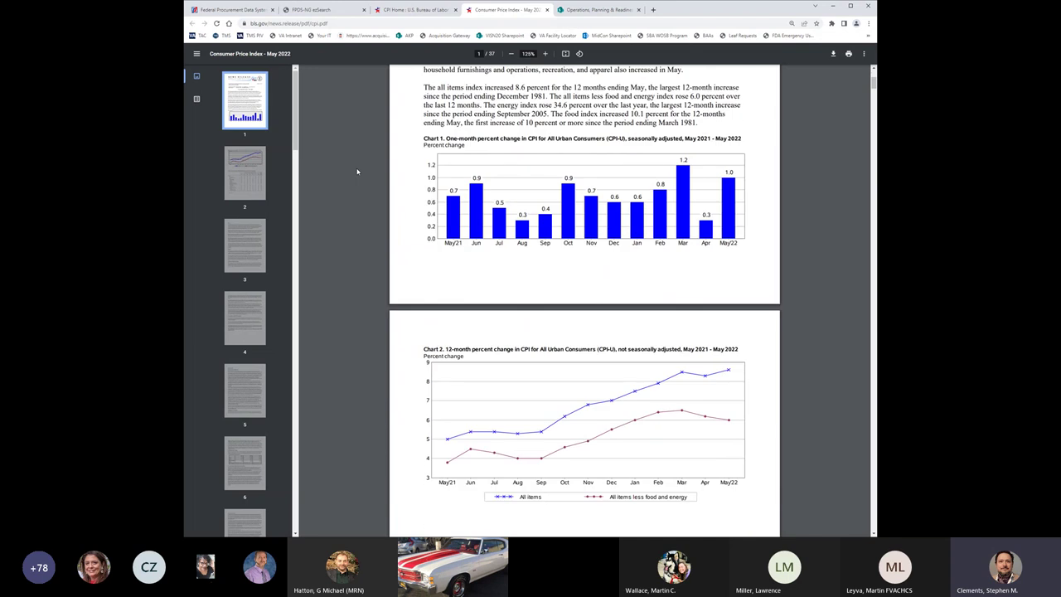
{"action": "scroll", "coordinate": [357, 171], "scroll_direction": "down", "scroll_amount": 5}
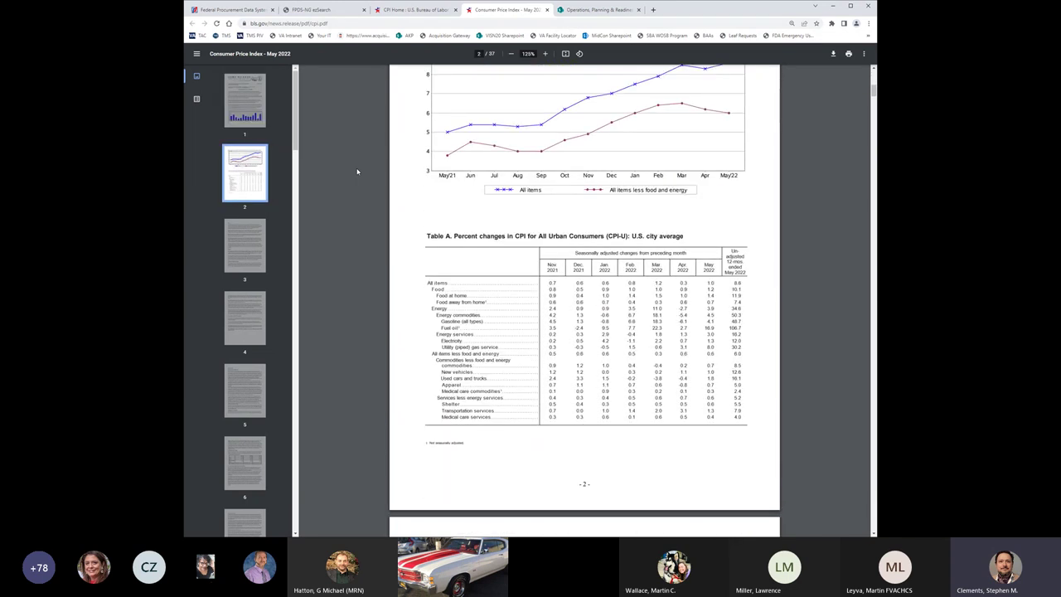
{"action": "scroll", "coordinate": [358, 171], "scroll_direction": "up", "scroll_amount": 1}
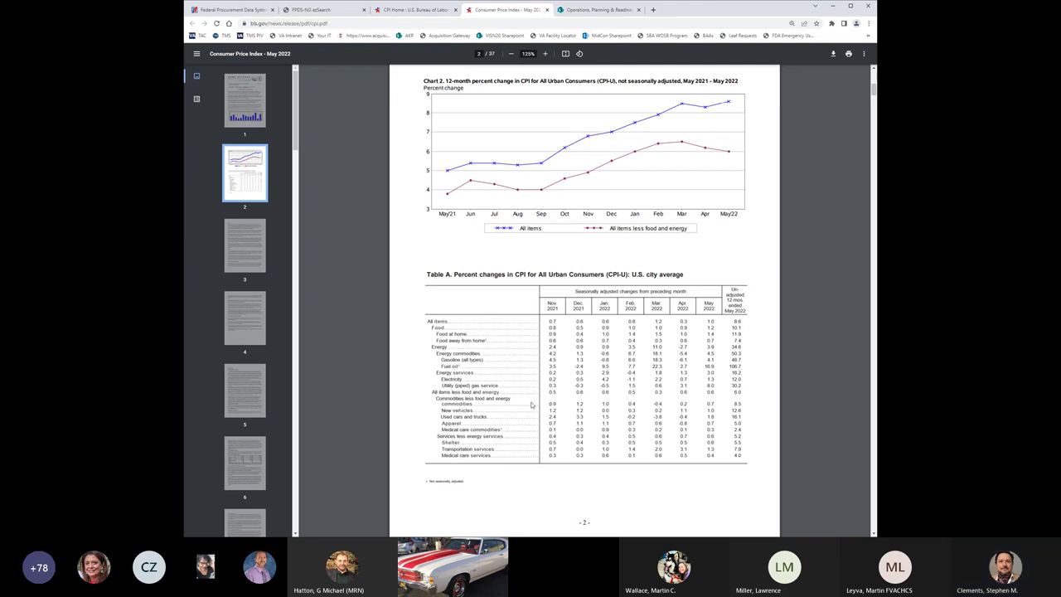
- Read on through the news release from the Food and Energy sections to the seasonal adjustment and contact information on page 7
{"action": "scroll", "coordinate": [446, 401], "scroll_direction": "down", "scroll_amount": 3}
{"action": "scroll", "coordinate": [446, 402], "scroll_direction": "down", "scroll_amount": 3}
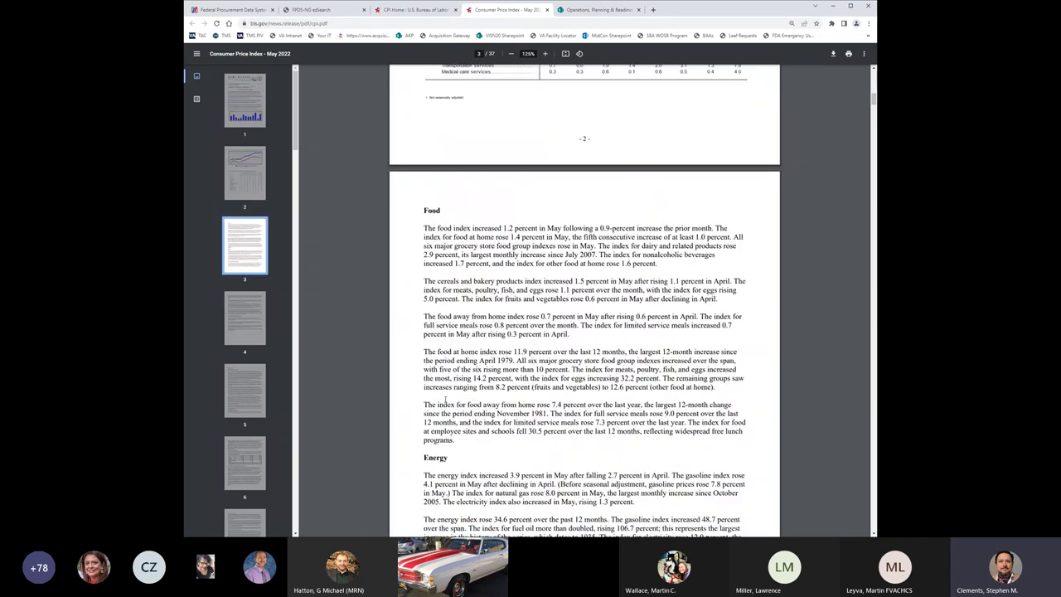
{"action": "scroll", "coordinate": [446, 401], "scroll_direction": "down", "scroll_amount": 1}
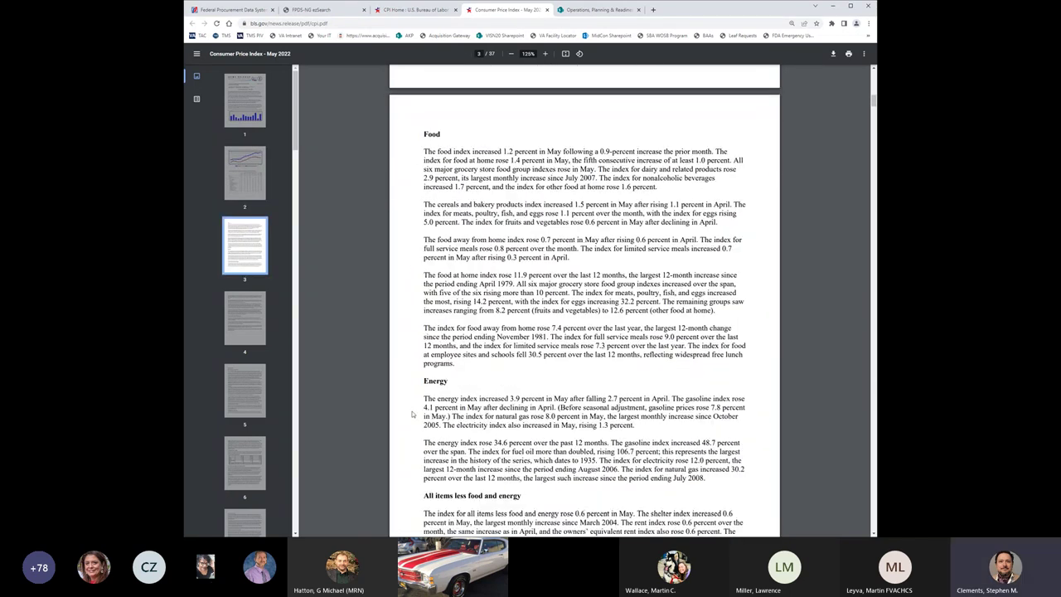
{"action": "scroll", "coordinate": [412, 414], "scroll_direction": "down", "scroll_amount": 12}
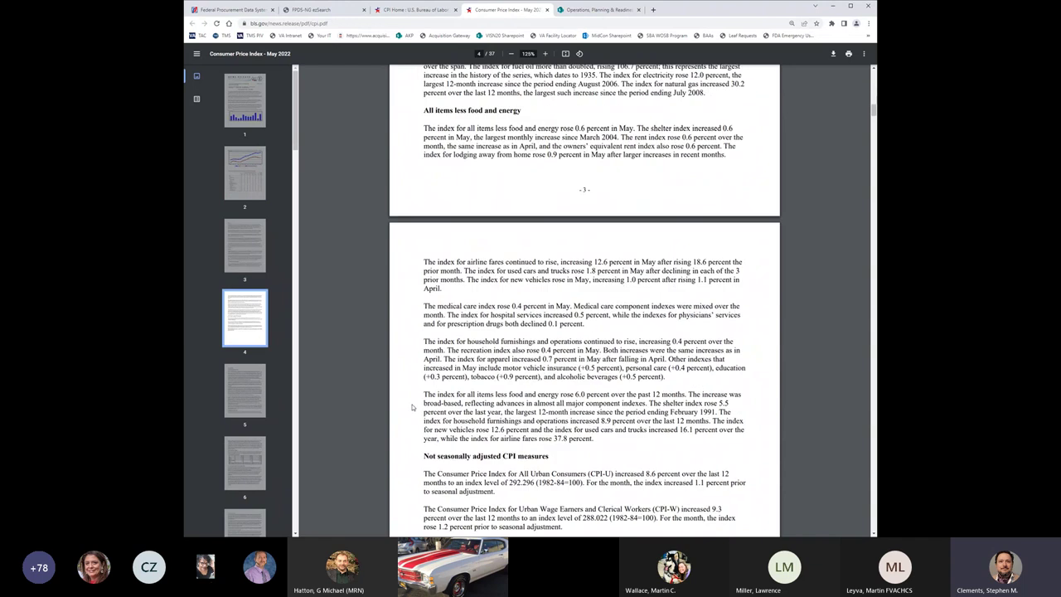
{"action": "scroll", "coordinate": [412, 407], "scroll_direction": "down", "scroll_amount": 12}
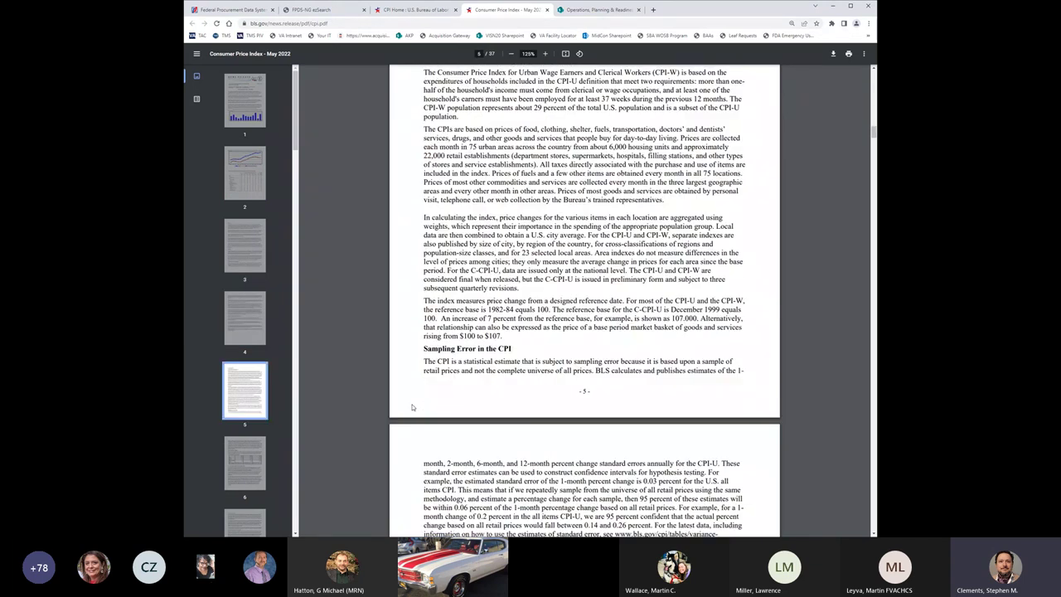
{"action": "scroll", "coordinate": [412, 407], "scroll_direction": "down", "scroll_amount": 15}
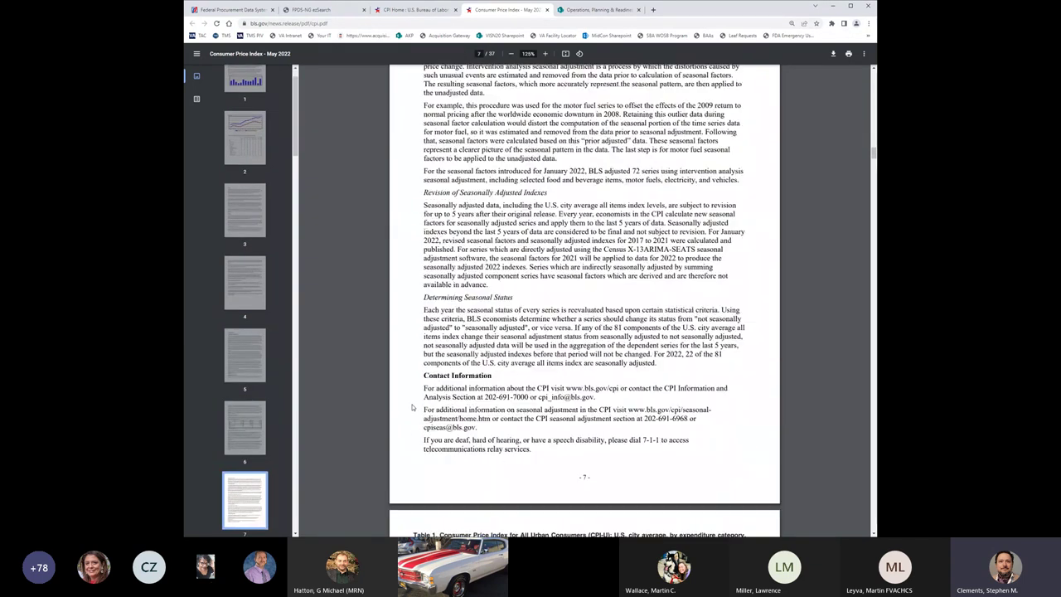
{"action": "scroll", "coordinate": [455, 172], "scroll_direction": "up", "scroll_amount": 1}
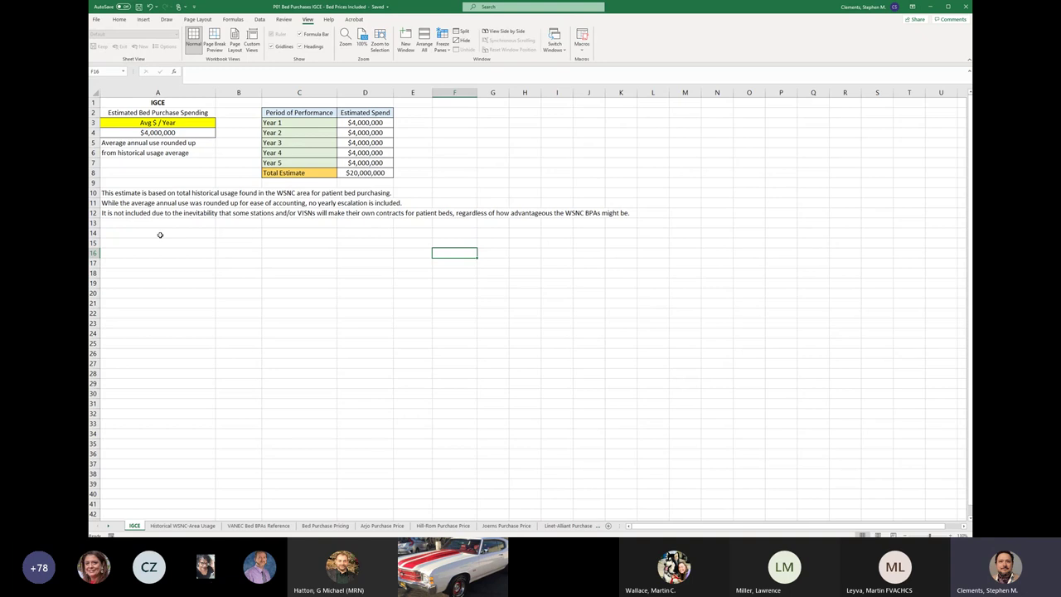
- Switch to the P01 Bed Purchases IGCE workbook and check the average spend per year, the five yearly estimates and the total estimate
{"action": "left_click", "coordinate": [149, 136]}
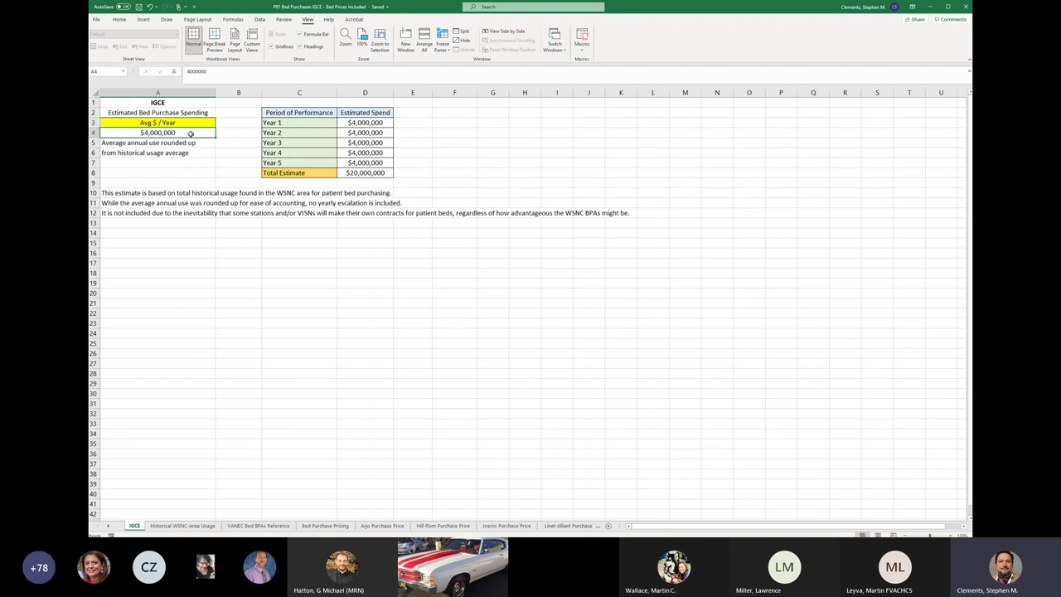
{"action": "left_click_drag", "start_coordinate": [366, 133], "coordinate": [363, 162]}
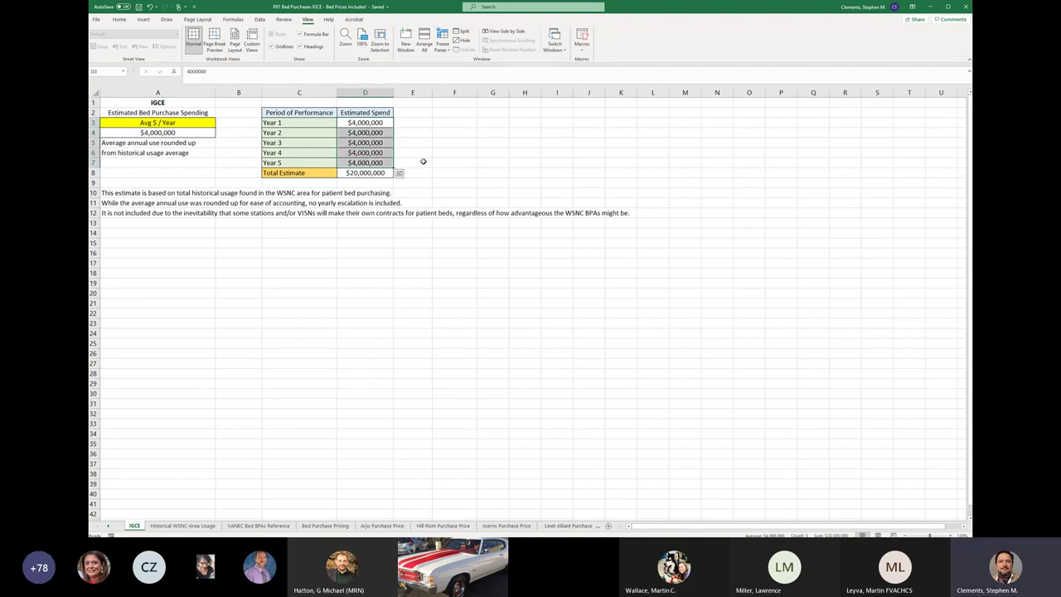
{"action": "left_click", "coordinate": [422, 165]}
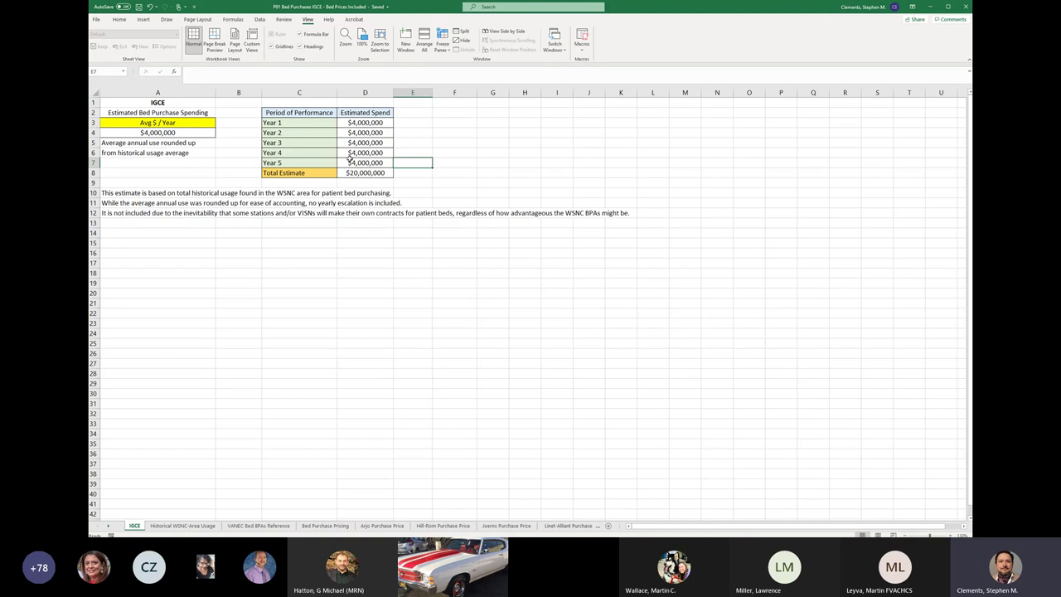
{"action": "left_click", "coordinate": [354, 173]}
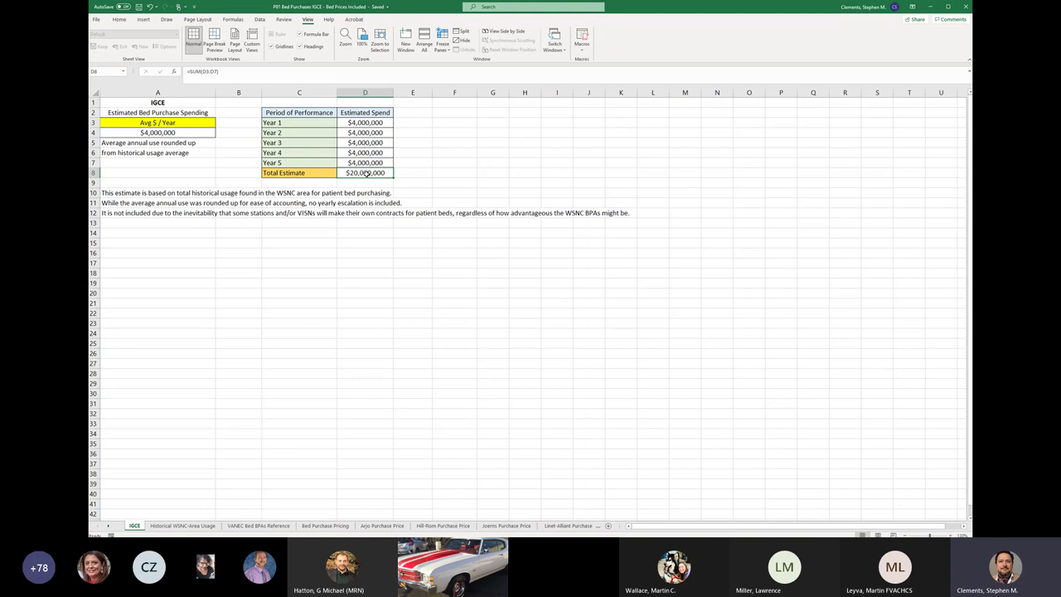
- Read the three notes in rows 10 to 12 explaining the estimate's basis and the omitted yearly escalation
{"action": "left_click", "coordinate": [182, 274]}
{"action": "left_click_drag", "start_coordinate": [156, 192], "coordinate": [159, 215]}
{"action": "left_click", "coordinate": [158, 243]}
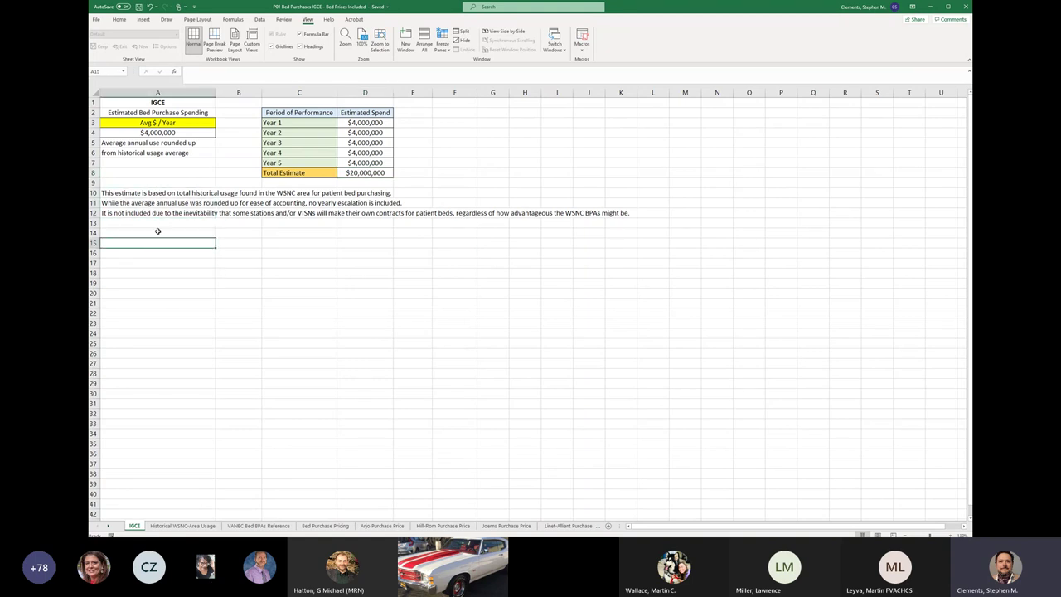
{"action": "left_click", "coordinate": [152, 194]}
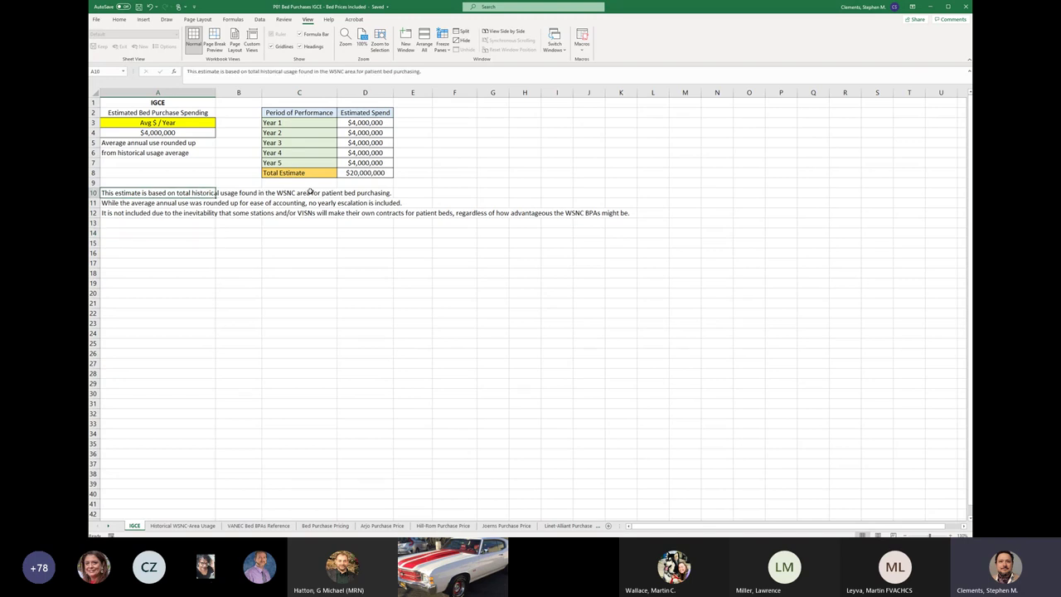
{"action": "left_click", "coordinate": [157, 241]}
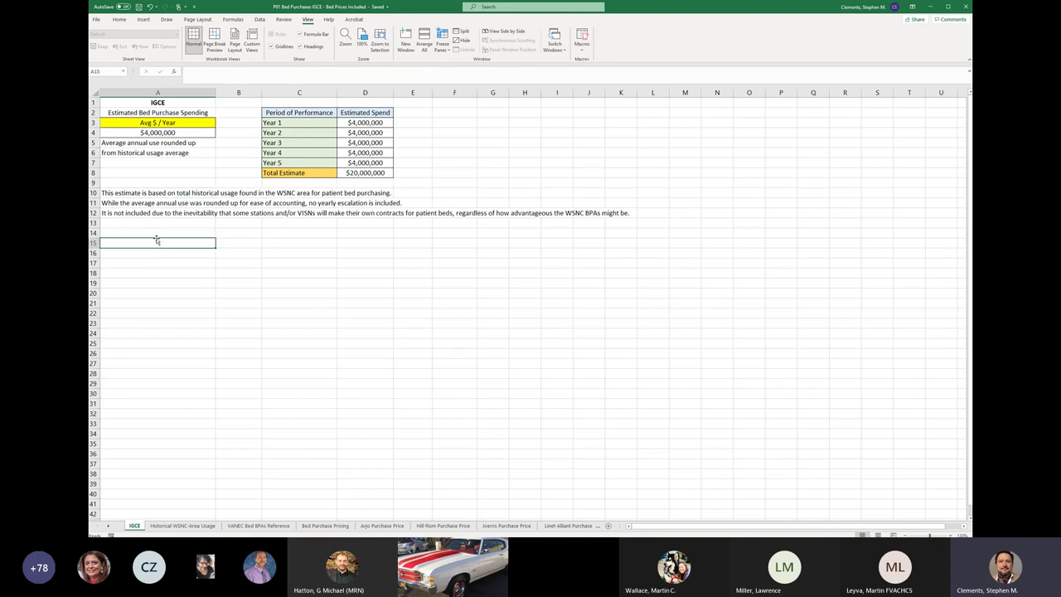
{"action": "left_click", "coordinate": [139, 204]}
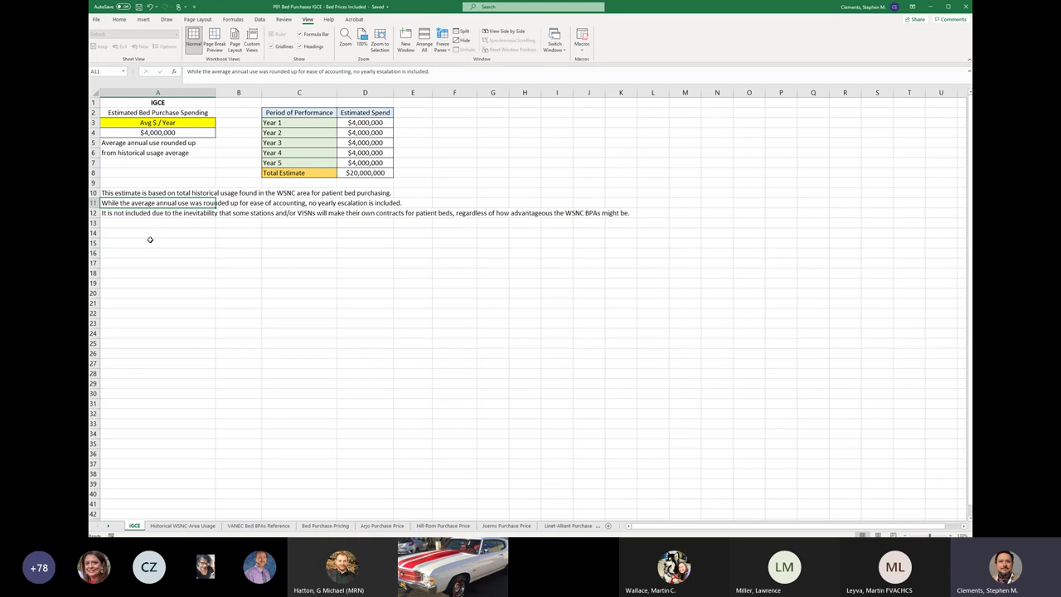
{"action": "left_click", "coordinate": [151, 213]}
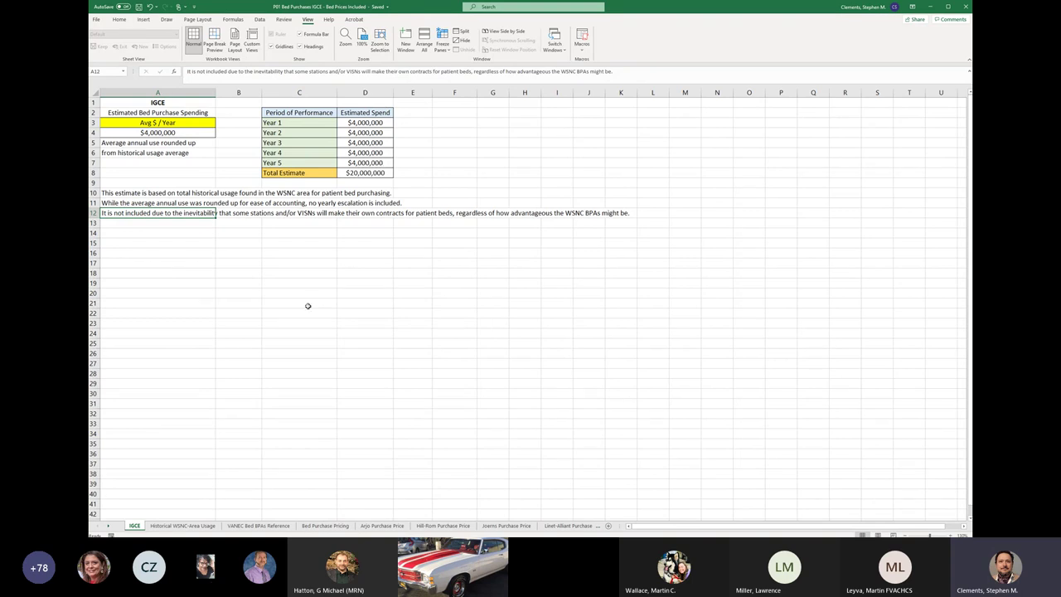
- On the Historical WSNC-Area Usage sheet, examine the task order and spend tables by manufacturer, from Agiliti and Arjo to Kreg and Joerns
{"action": "left_click", "coordinate": [182, 526]}
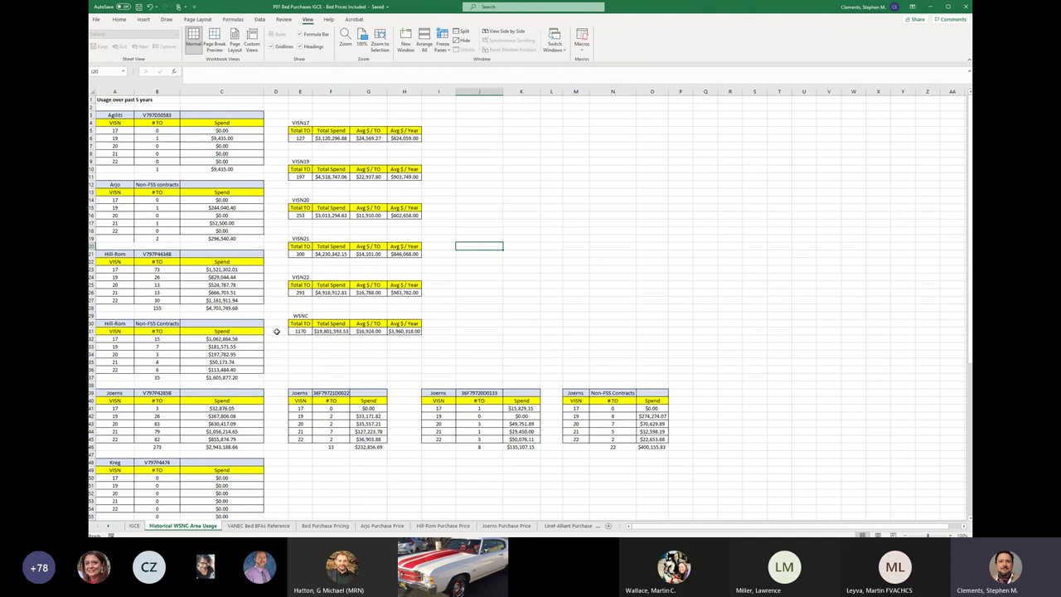
{"action": "left_click", "coordinate": [119, 115]}
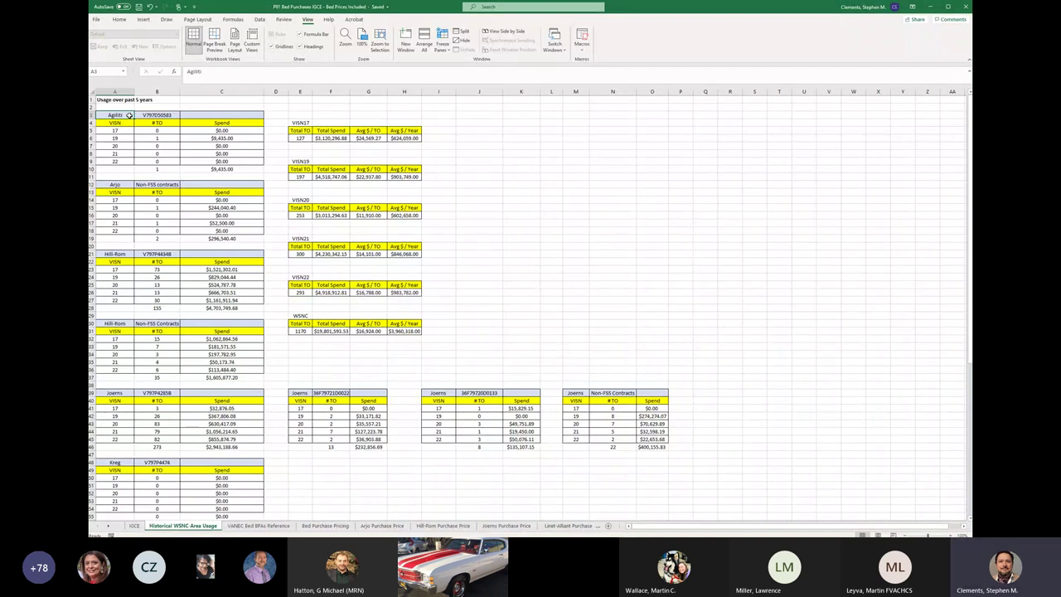
{"action": "left_click", "coordinate": [138, 115]}
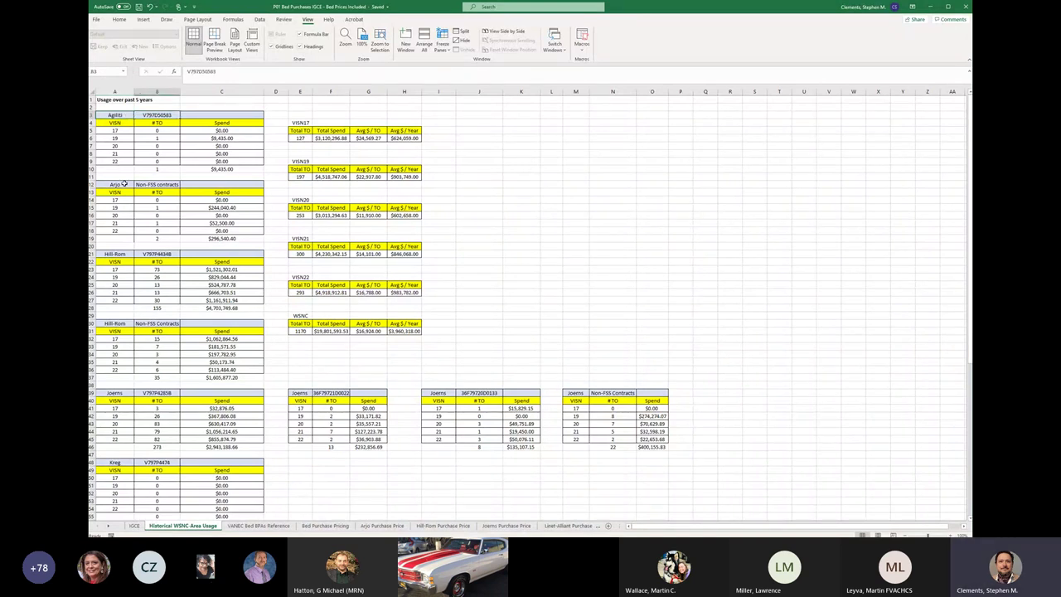
{"action": "left_click", "coordinate": [142, 185]}
{"action": "left_click", "coordinate": [140, 115]}
{"action": "left_click", "coordinate": [145, 184]}
{"action": "left_click", "coordinate": [119, 262]}
{"action": "left_click", "coordinate": [115, 354]}
{"action": "left_click", "coordinate": [113, 409]}
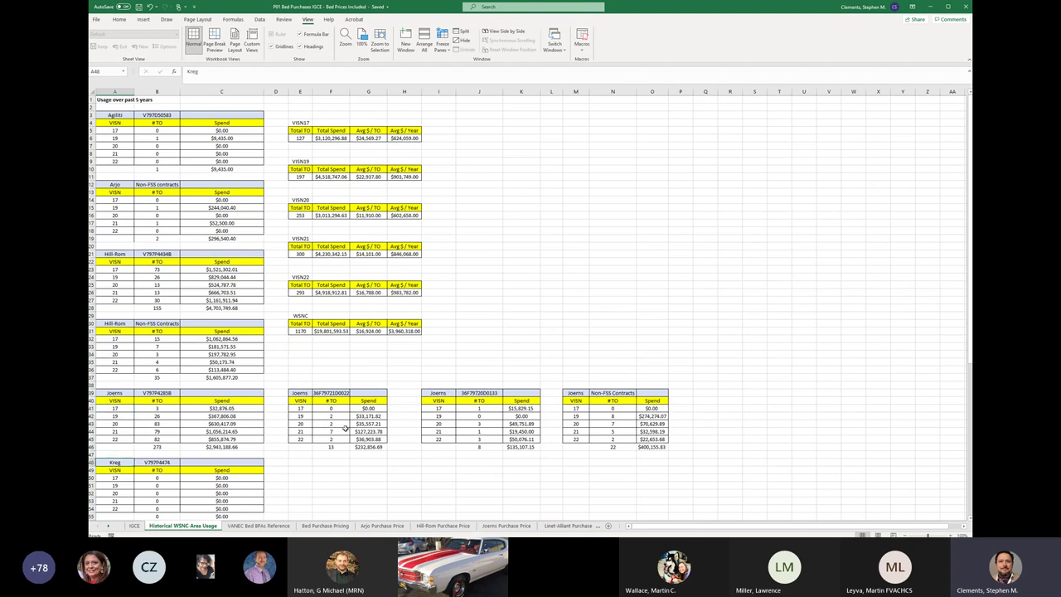
{"action": "left_click", "coordinate": [373, 423]}
- Examine the VISN summary tables' totals and averages, including their formulas, and the remaining manufacturer tables down to Stryker
{"action": "left_click", "coordinate": [291, 124]}
{"action": "left_click", "coordinate": [302, 170]}
{"action": "left_click", "coordinate": [302, 176]}
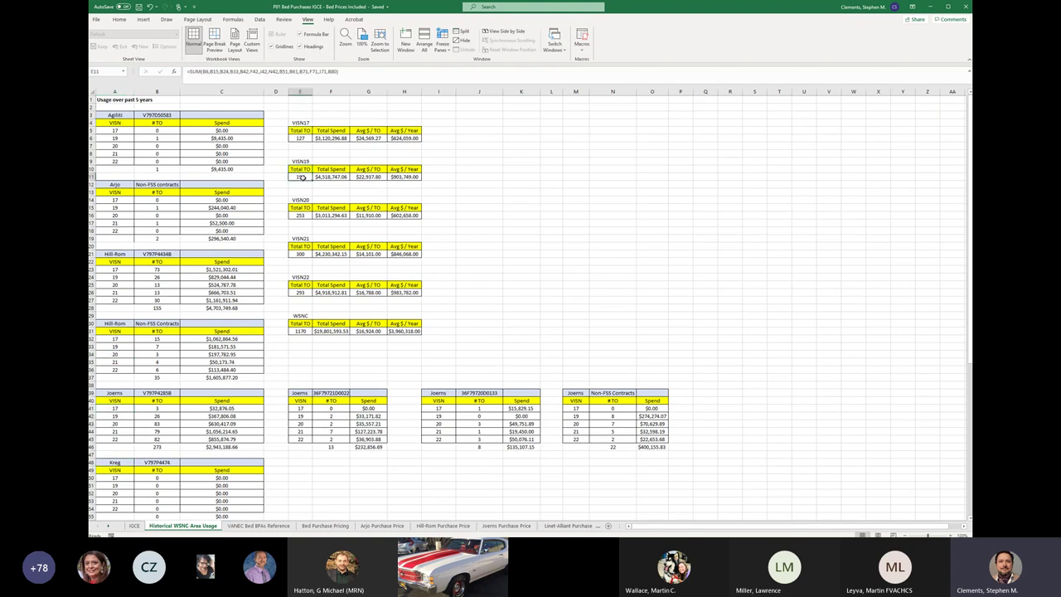
{"action": "left_click", "coordinate": [323, 213]}
{"action": "left_click", "coordinate": [368, 214]}
{"action": "left_click", "coordinate": [406, 218]}
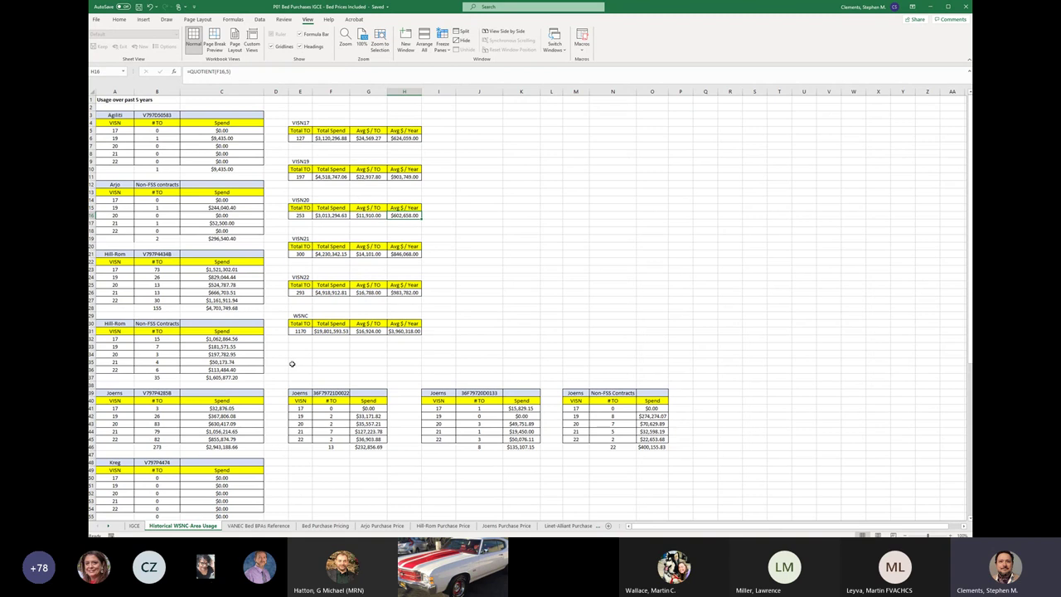
{"action": "scroll", "coordinate": [292, 364], "scroll_direction": "down", "scroll_amount": 4}
{"action": "scroll", "coordinate": [291, 364], "scroll_direction": "down", "scroll_amount": 9}
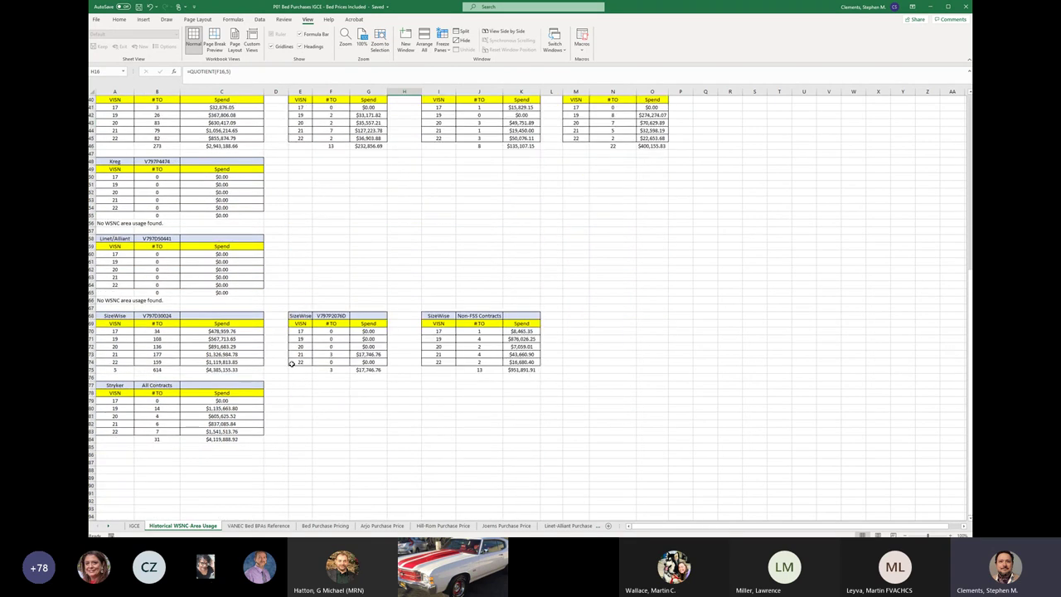
- Review the VANEC Bed BPAs Reference sheet and the average bed prices by manufacturer on the Bed Purchase Pricing sheet
{"action": "left_click", "coordinate": [260, 525]}
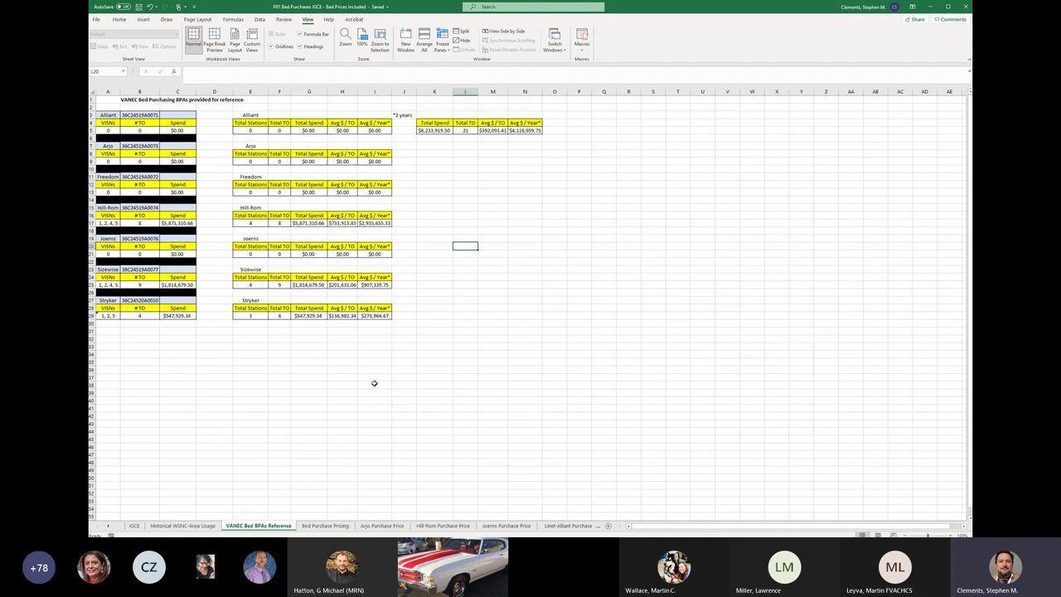
{"action": "left_click", "coordinate": [325, 526]}
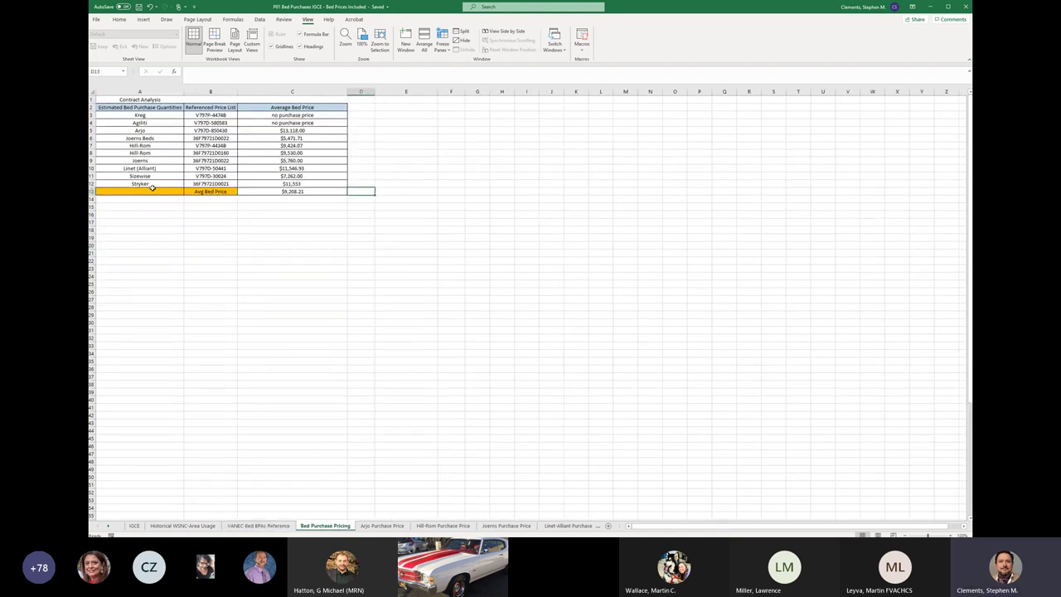
{"action": "left_click", "coordinate": [321, 108]}
{"action": "left_click", "coordinate": [315, 131]}
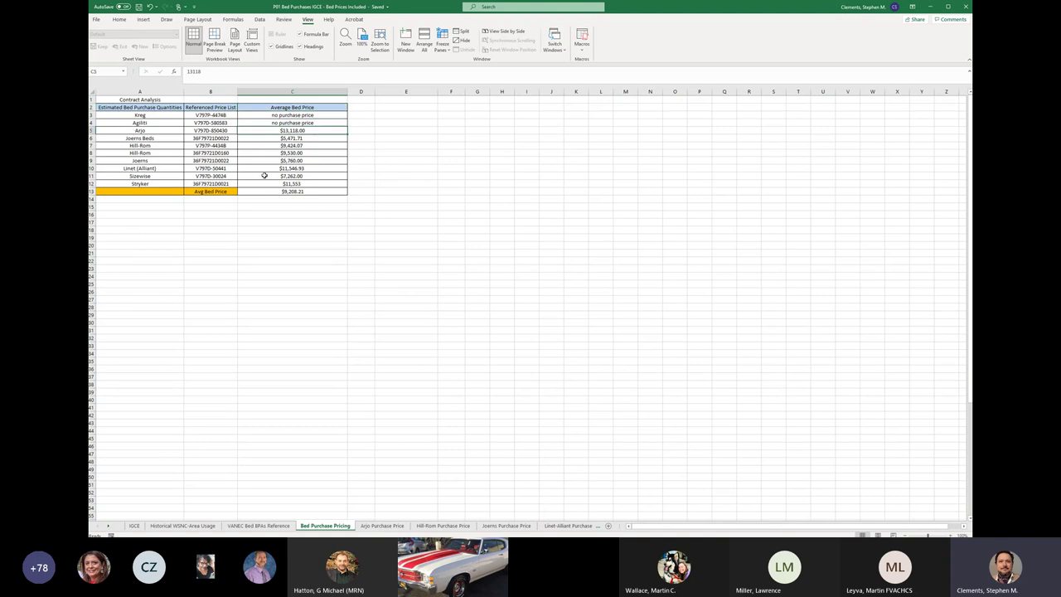
- Review the bed frame price lists on the Arjo Purchase Price and Hill-Rom Purchase Price sheets
{"action": "left_click", "coordinate": [377, 525]}
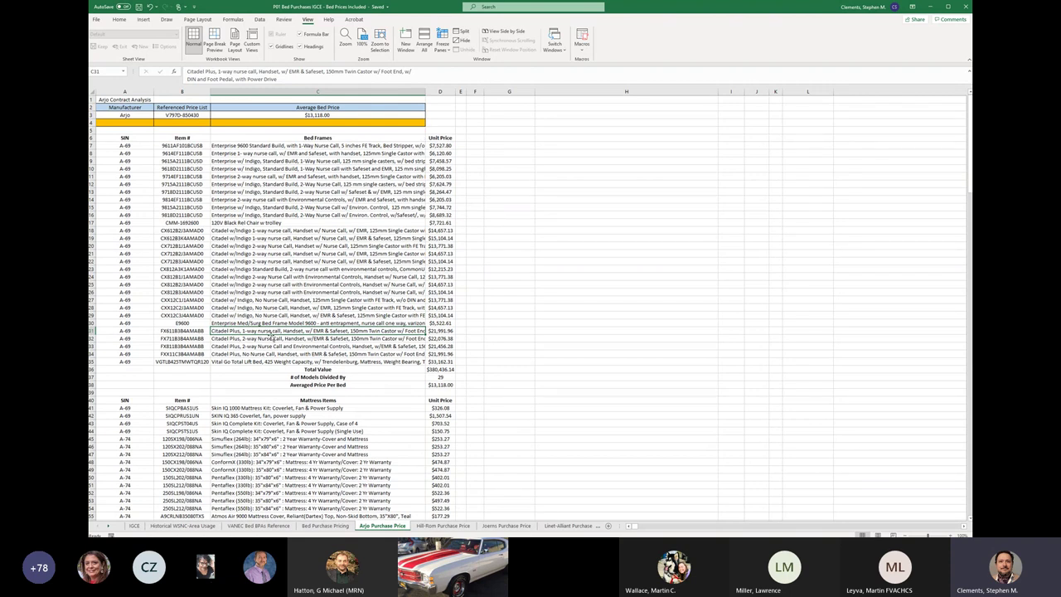
{"action": "left_click", "coordinate": [430, 527]}
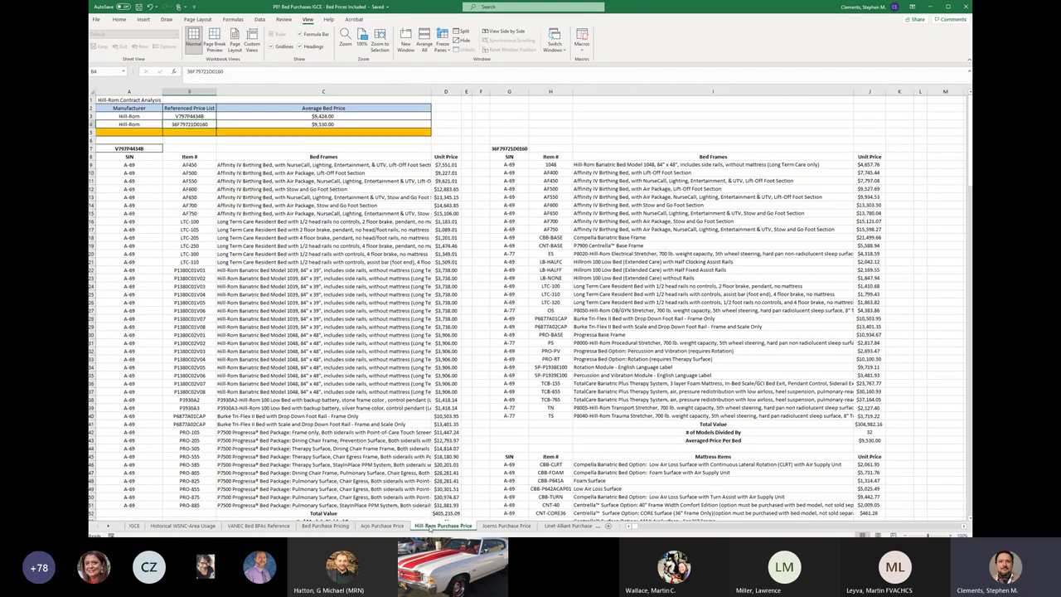
- Review the Joerns Purchase Price and Linet-Alliant Purchase Pricing sheets
{"action": "left_click", "coordinate": [507, 526]}
{"action": "left_click", "coordinate": [572, 527]}
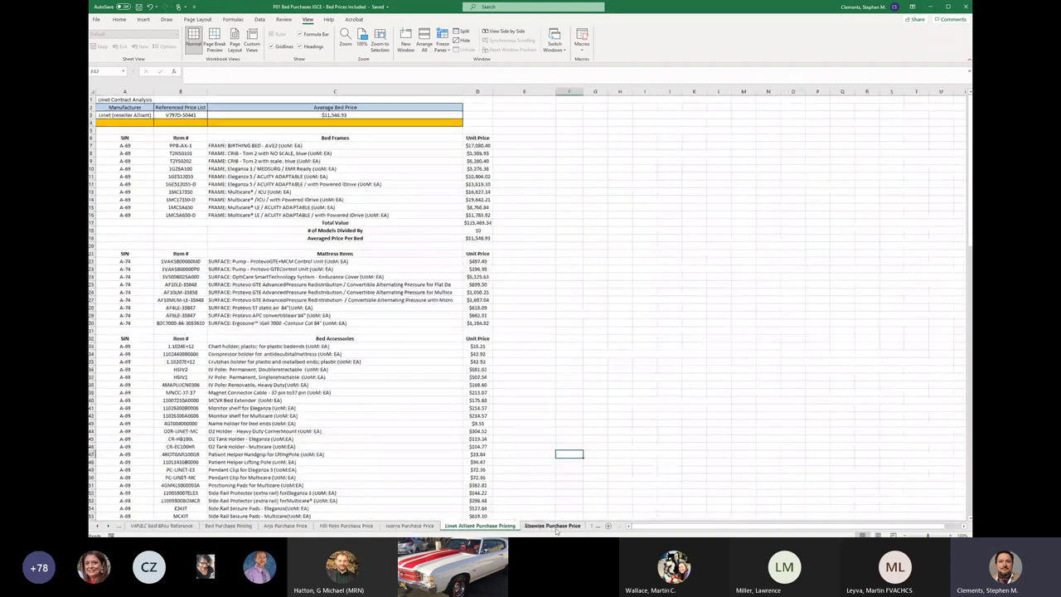
- On the Hill-Rom V797P4434B sheet, examine the order data across to the note about removed non-bed items and rentals
{"action": "left_click", "coordinate": [107, 526]}
{"action": "left_click", "coordinate": [107, 527]}
{"action": "left_click", "coordinate": [107, 526]}
{"action": "left_click", "coordinate": [107, 527]}
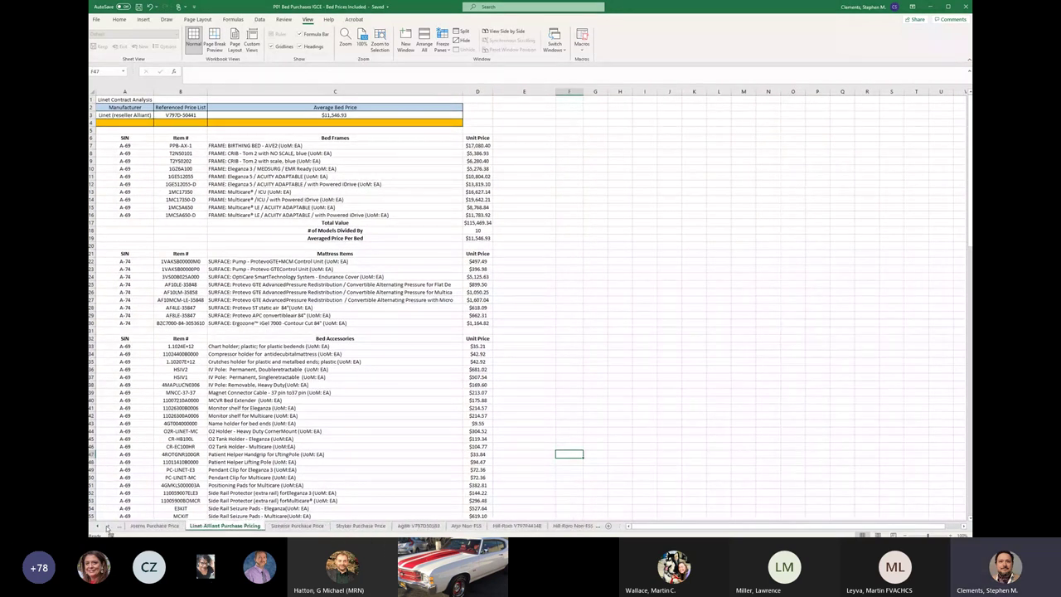
{"action": "left_click", "coordinate": [522, 526]}
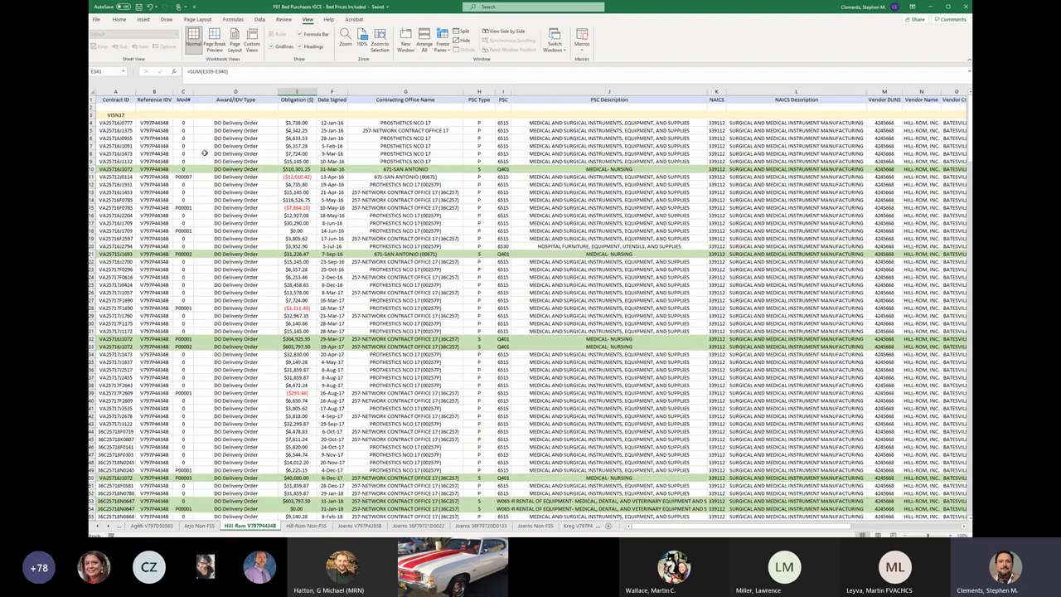
{"action": "scroll", "coordinate": [675, 528], "scroll_direction": "right", "scroll_amount": 1}
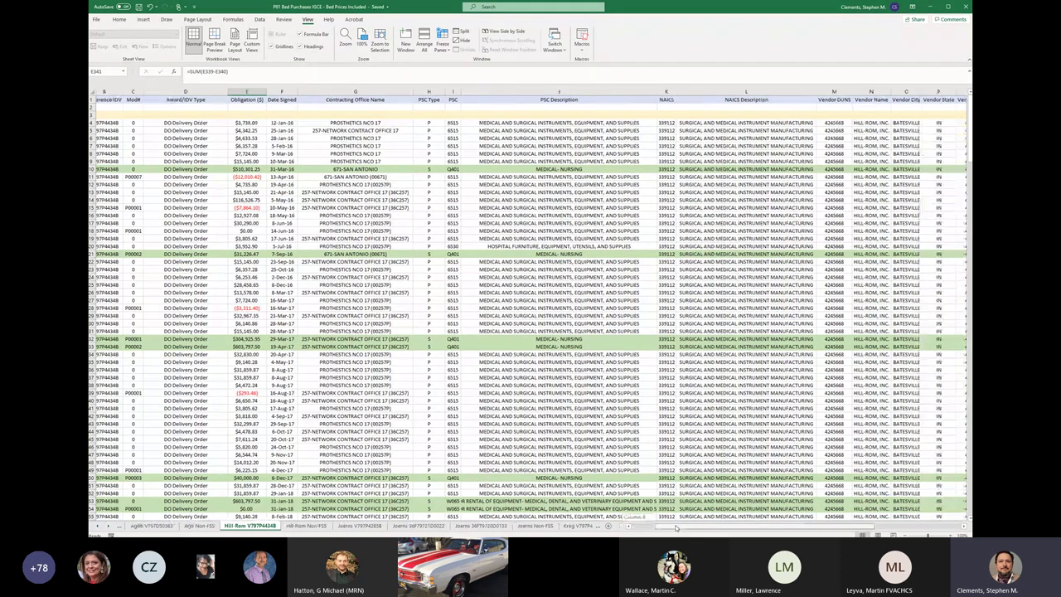
{"action": "scroll", "coordinate": [676, 528], "scroll_direction": "right", "scroll_amount": 5}
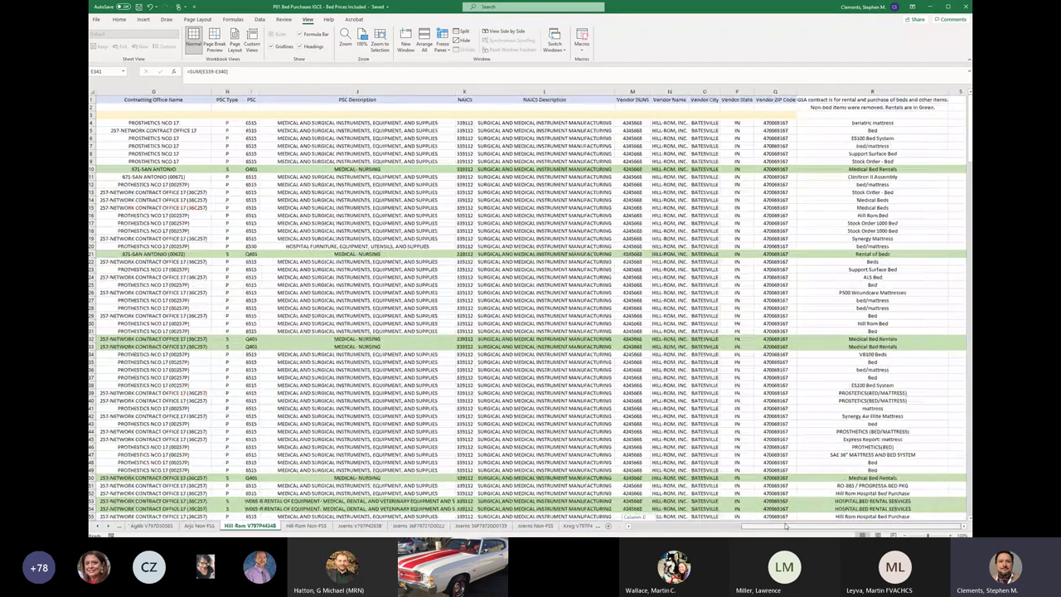
{"action": "left_click", "coordinate": [898, 109]}
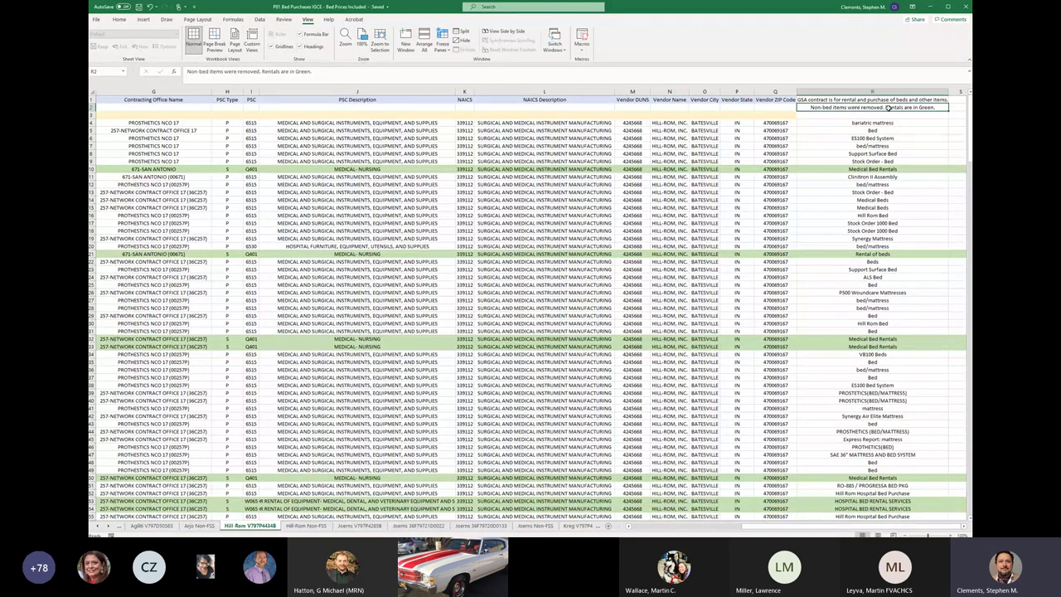
- Examine the item descriptions of the green bed rental rows among the Hill-Rom delivery orders, from row 10 to row 33
{"action": "left_click", "coordinate": [841, 168]}
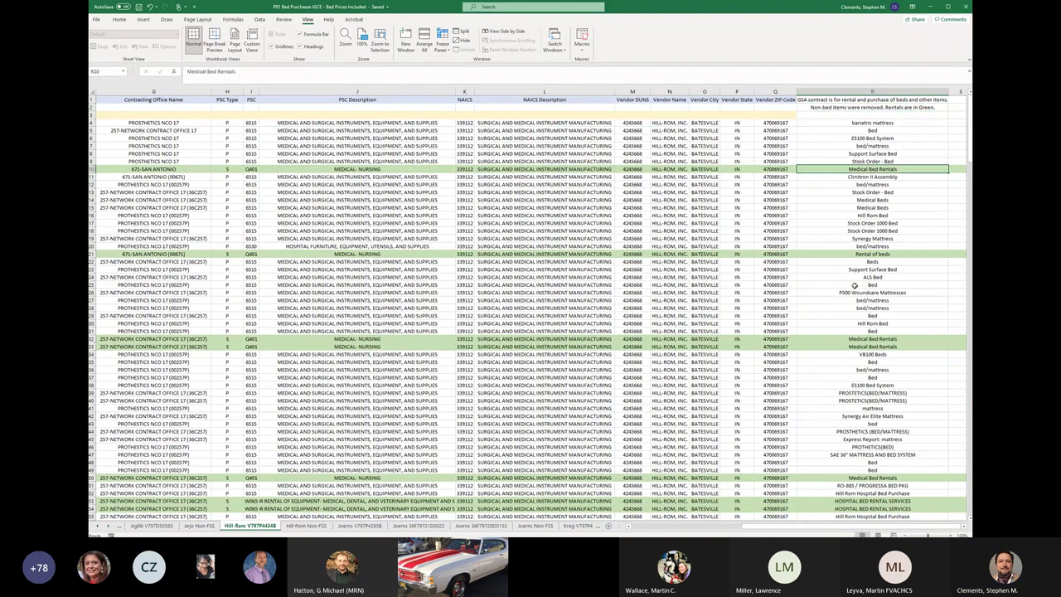
{"action": "left_click", "coordinate": [839, 254]}
{"action": "left_click", "coordinate": [836, 340]}
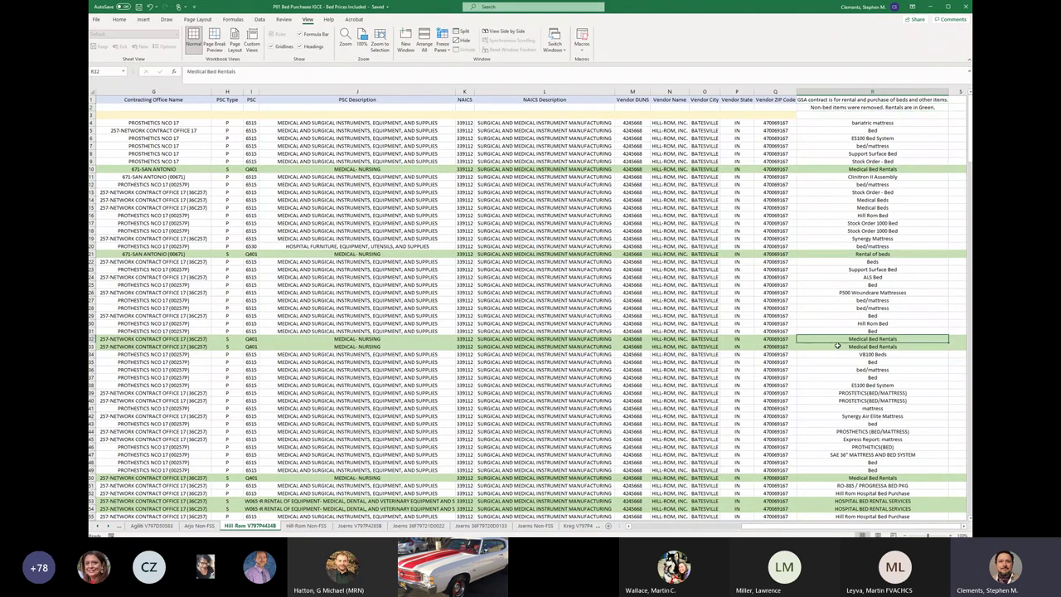
{"action": "left_click", "coordinate": [837, 345]}
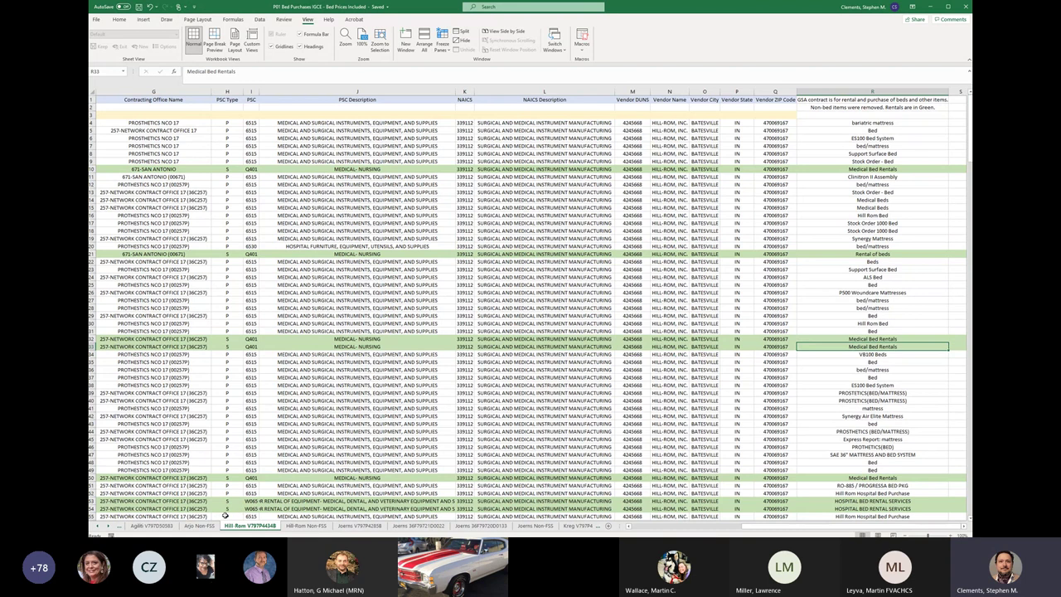
- Review the Joerns 36F79720D0133, Joerns Non-FSS and Kreg V797P4474 sheets and survey the names of the workbook's last sheets
{"action": "left_click", "coordinate": [482, 527]}
{"action": "left_click", "coordinate": [534, 526]}
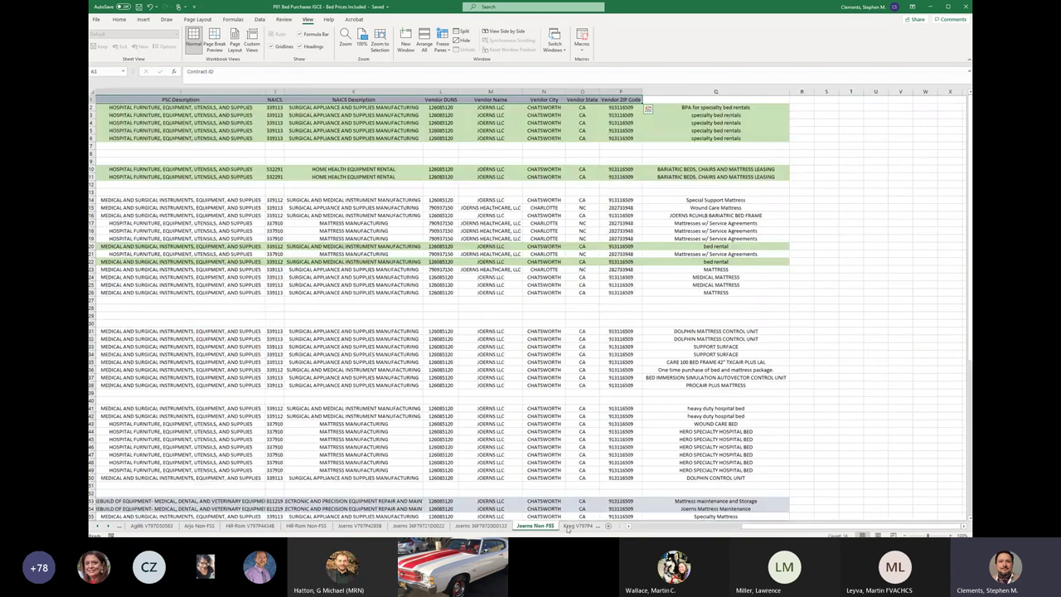
{"action": "left_click", "coordinate": [580, 526]}
{"action": "left_click", "coordinate": [108, 527]}
{"action": "left_click", "coordinate": [108, 527]}
{"action": "left_click", "coordinate": [108, 527]}
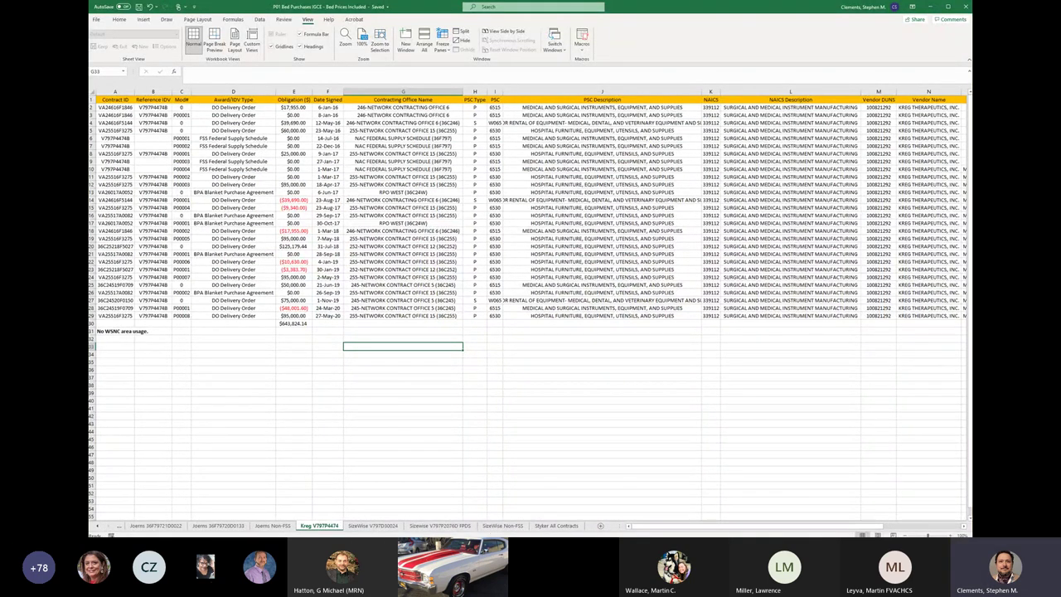
- Bring the start of the workbook's sheet list back into view, from the IGCE sheet onward
{"action": "left_click", "coordinate": [96, 527]}
{"action": "left_click", "coordinate": [95, 528]}
{"action": "left_click", "coordinate": [95, 528]}
{"action": "left_click", "coordinate": [95, 527]}
{"action": "left_click", "coordinate": [96, 527]}
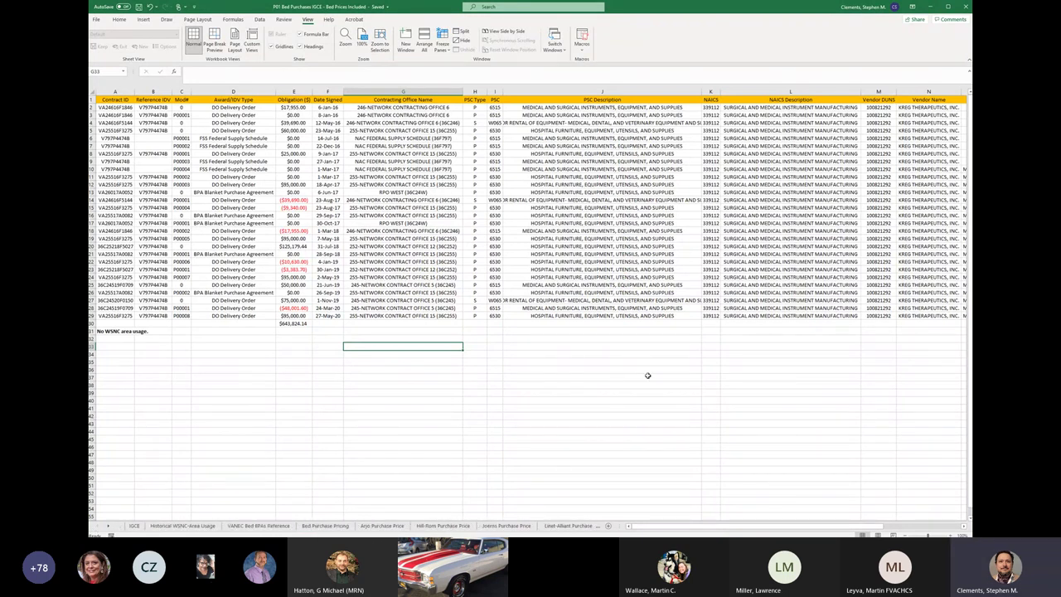